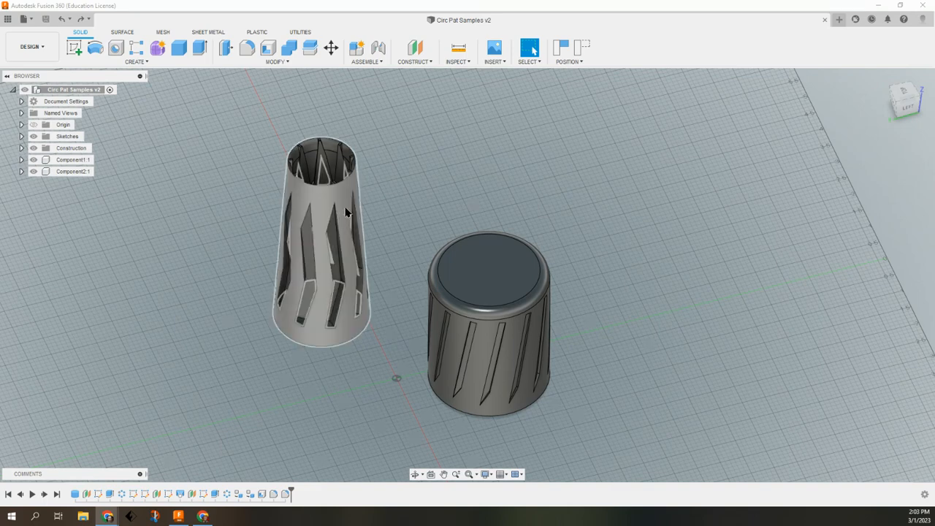
Create a new design and sketch a 3 in diameter circle near the origin on the horizontal ground plane
click(268, 48)
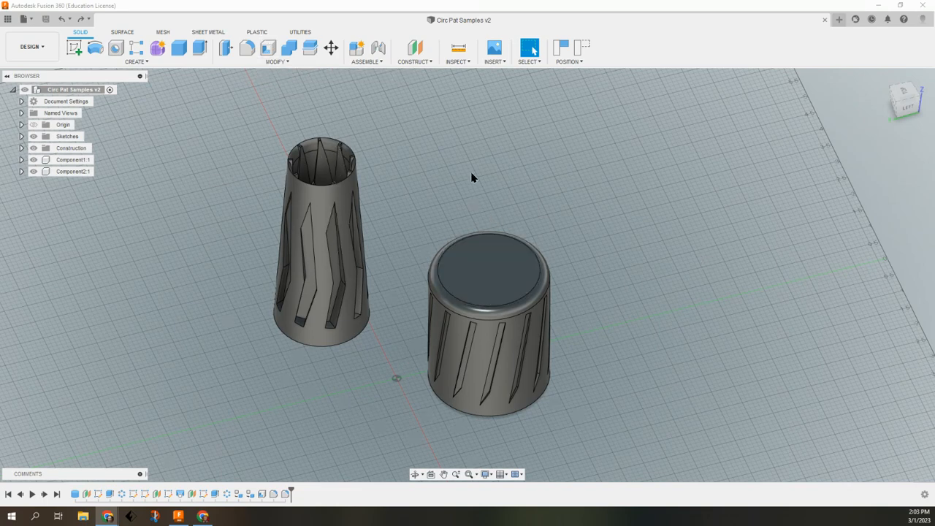
click(839, 20)
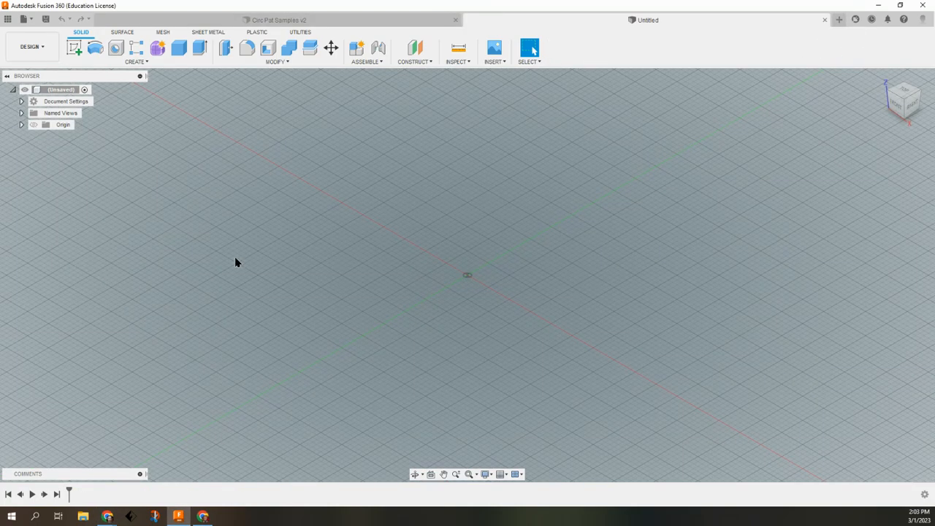
click(76, 52)
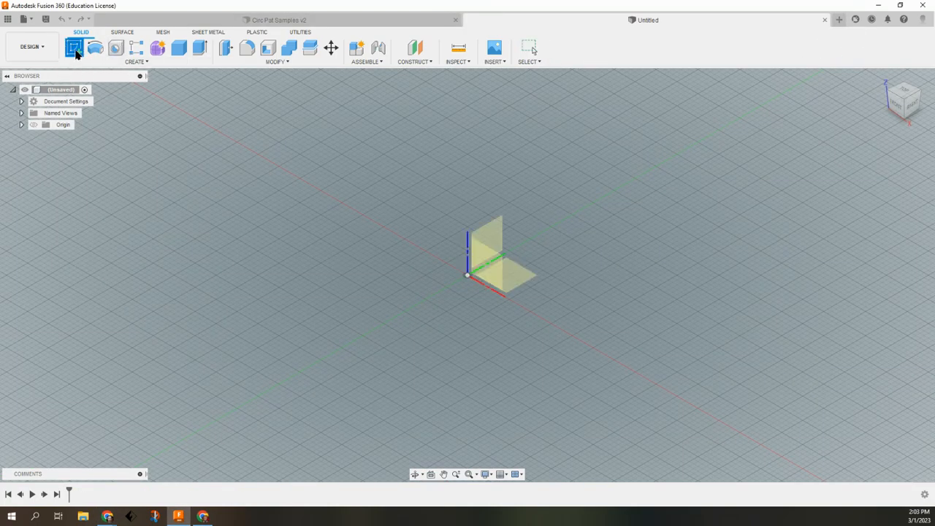
click(511, 279)
click(117, 48)
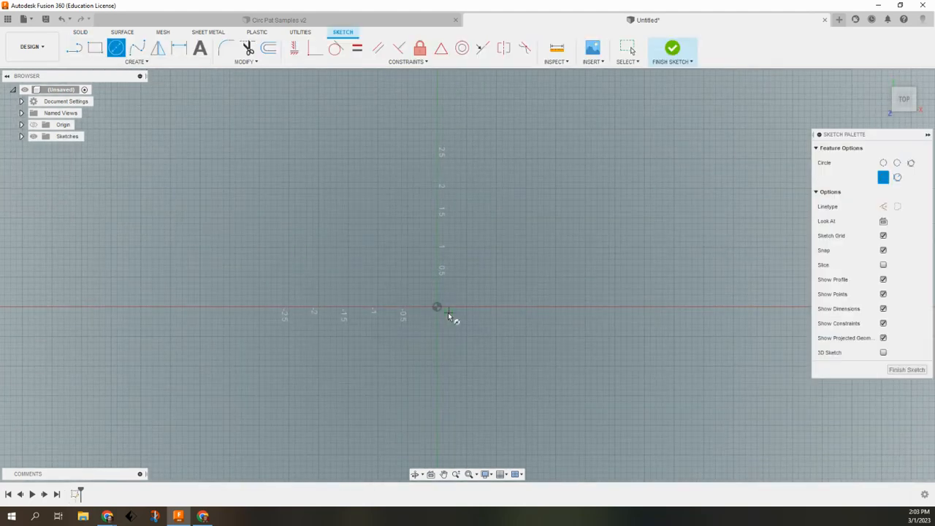
click(436, 306)
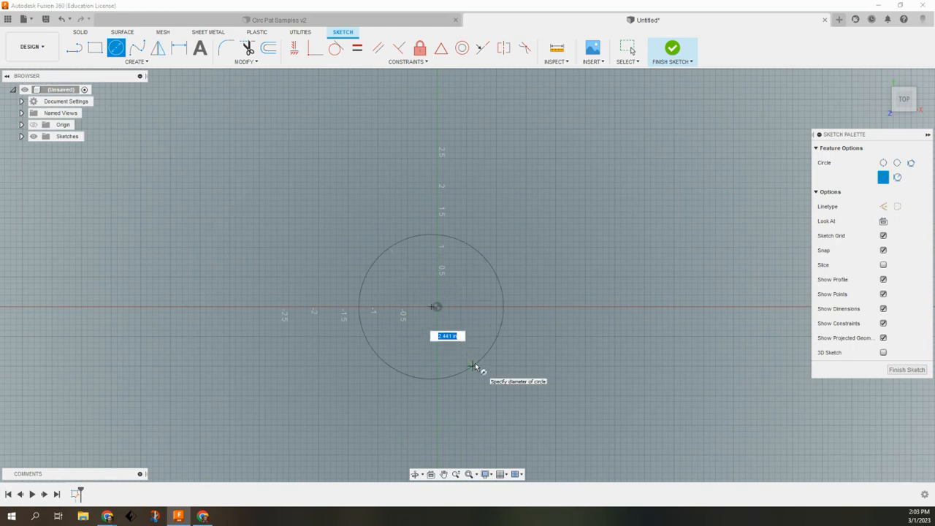
text(3)
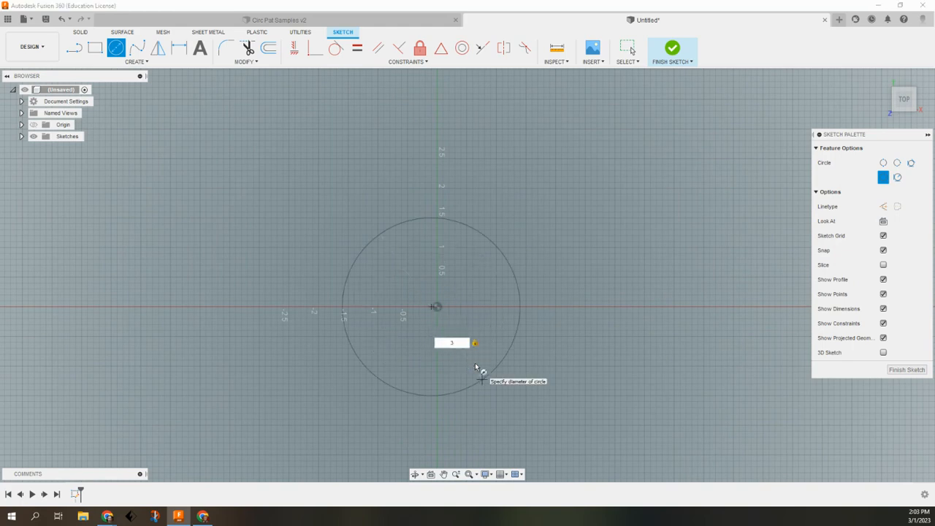
key(Return)
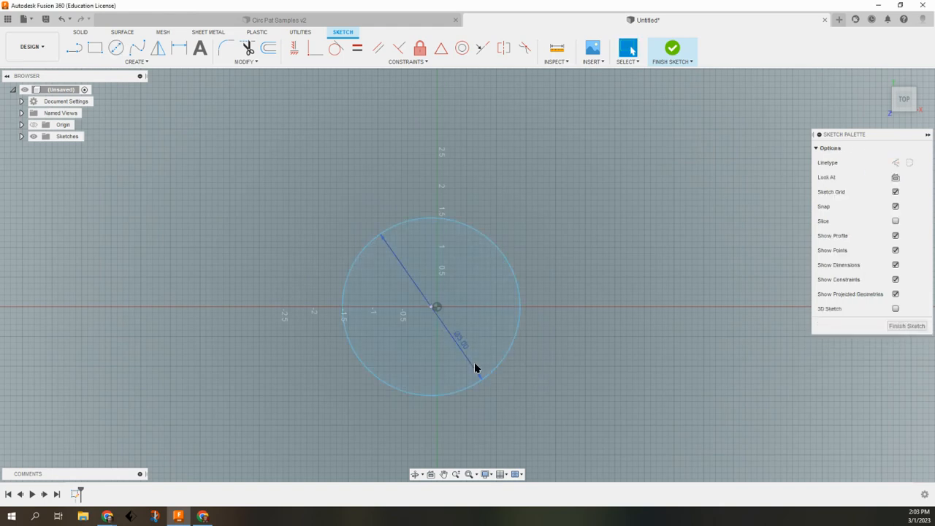
click(905, 323)
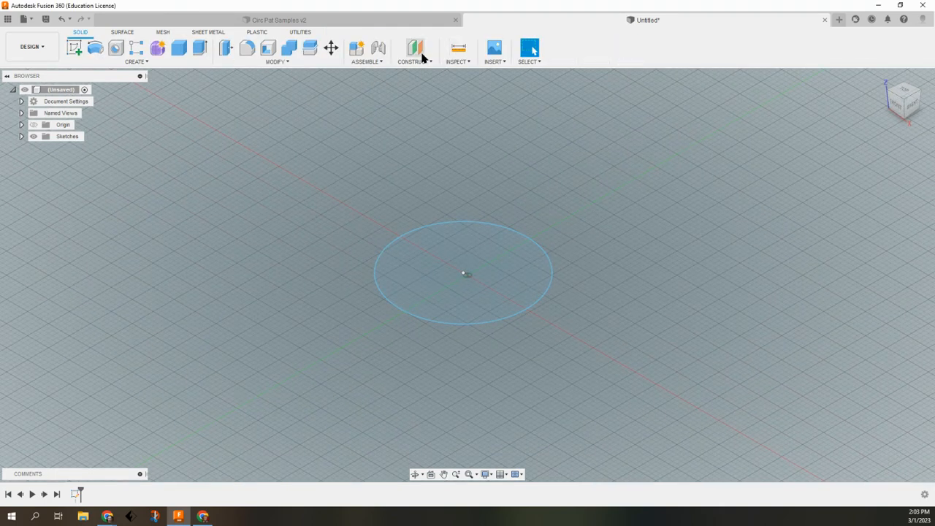
Construct an offset plane 7 in above the circle profile
click(416, 49)
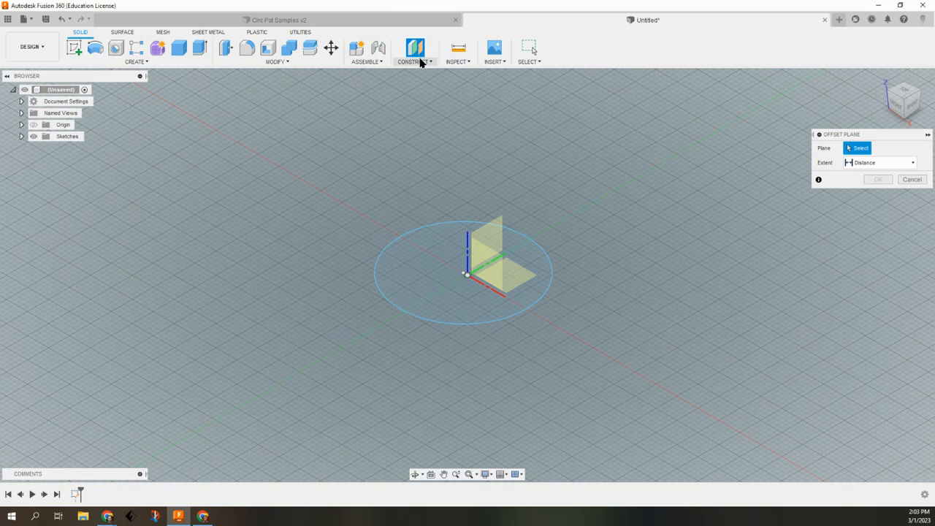
click(420, 61)
click(428, 73)
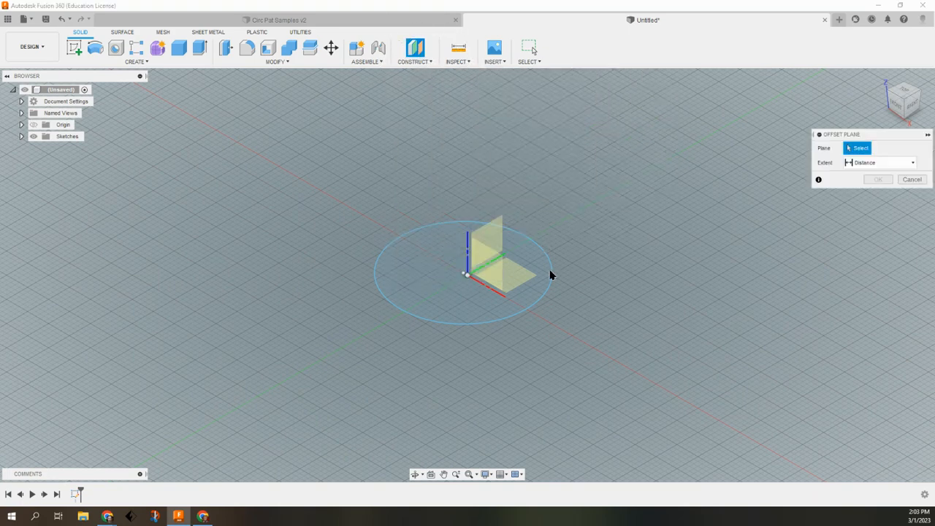
click(467, 299)
drag(462, 265, 453, 123)
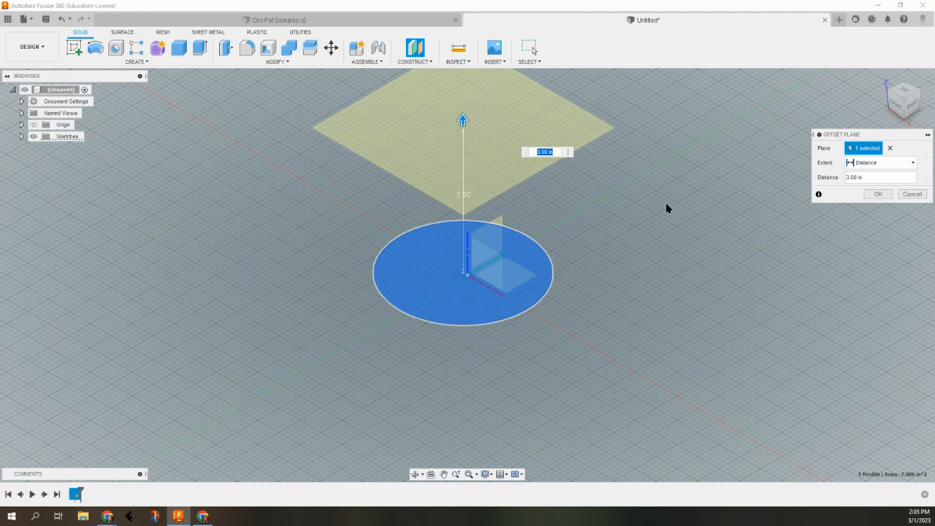
text(7)
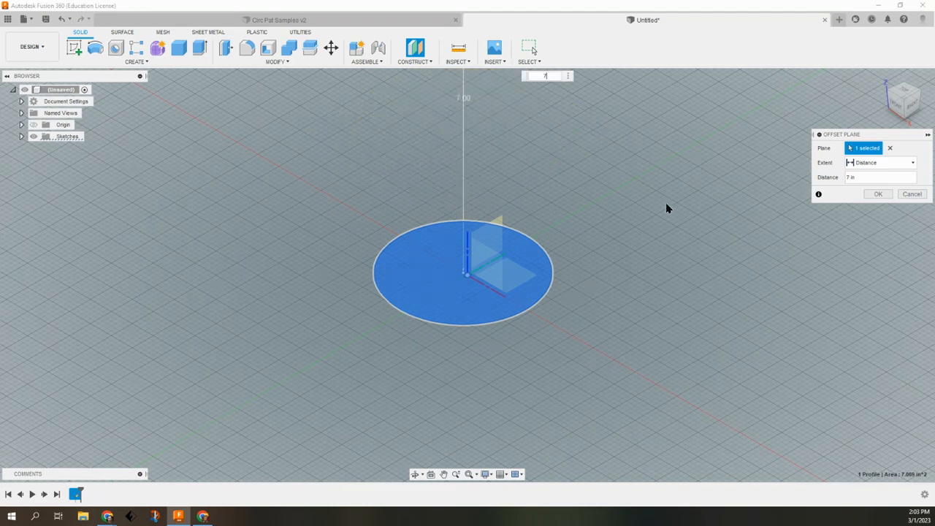
key(Return)
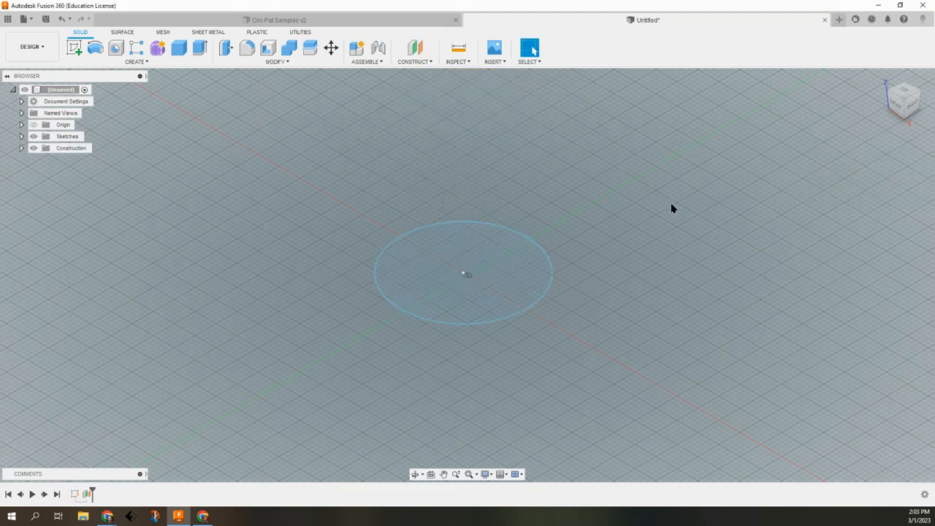
Sketch a 2.25 in diameter circle centred on the origin on the raised offset plane and finish the sketch
scroll(655, 201, up, 2)
scroll(636, 191, down, 3)
middle_drag(636, 185, 596, 302)
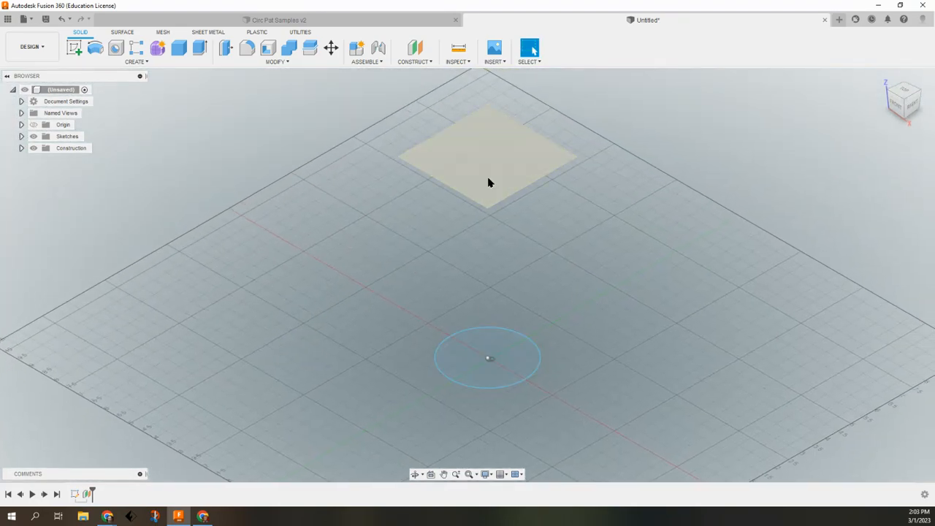
click(76, 49)
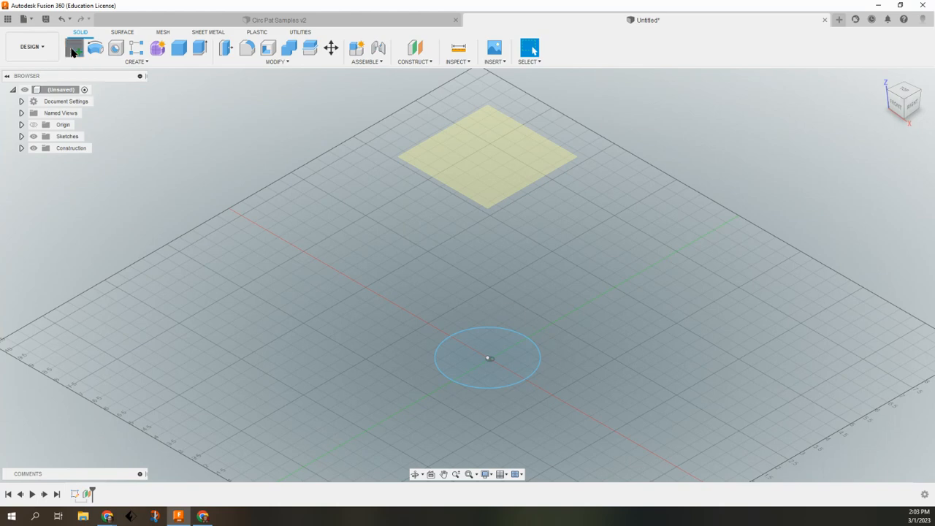
click(494, 166)
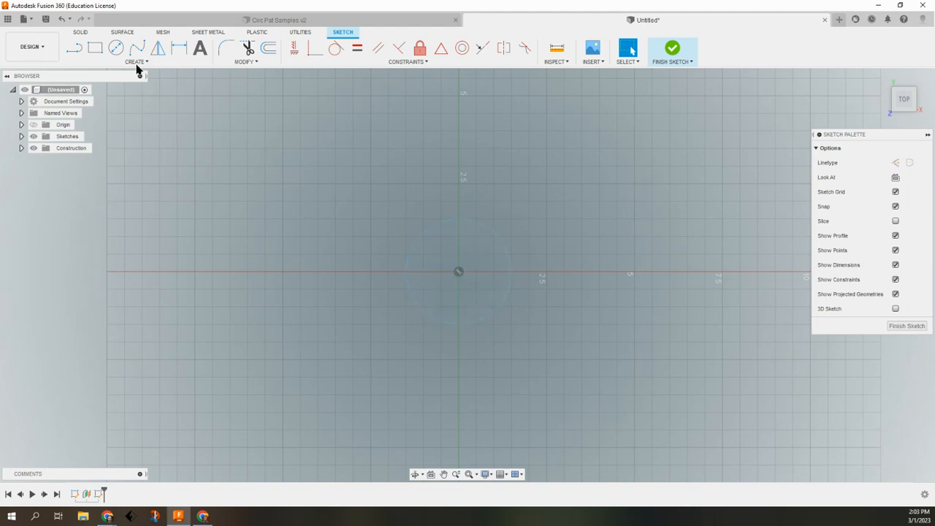
click(116, 48)
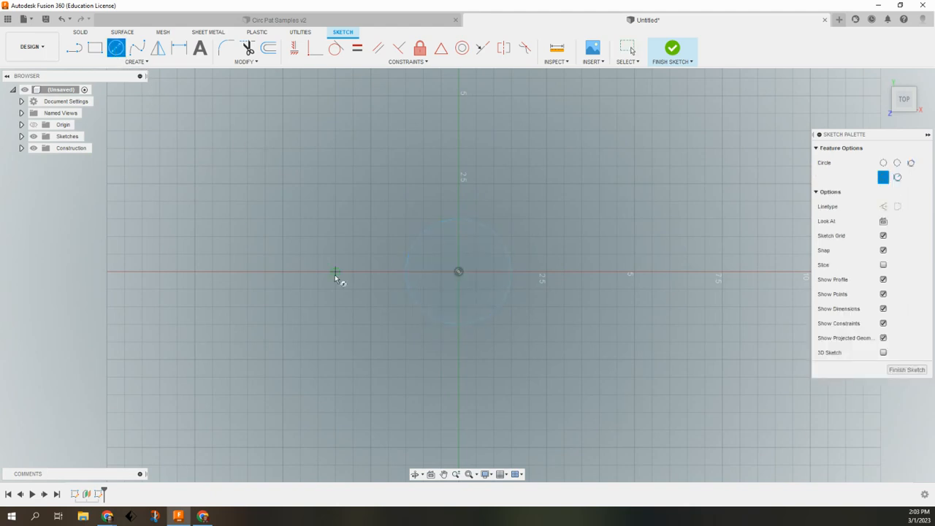
click(458, 272)
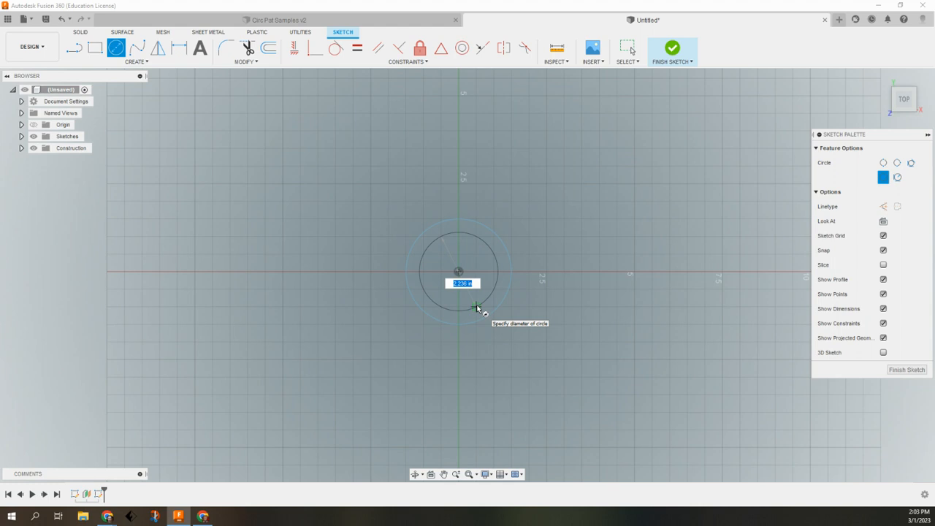
text(2)
key(Tab)
text(.2)
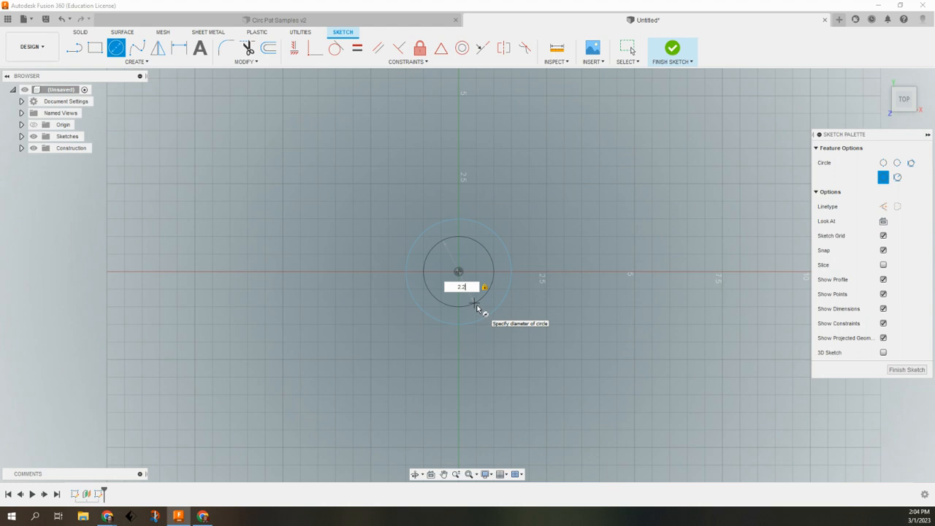
text(5)
key(Return)
key(Escape)
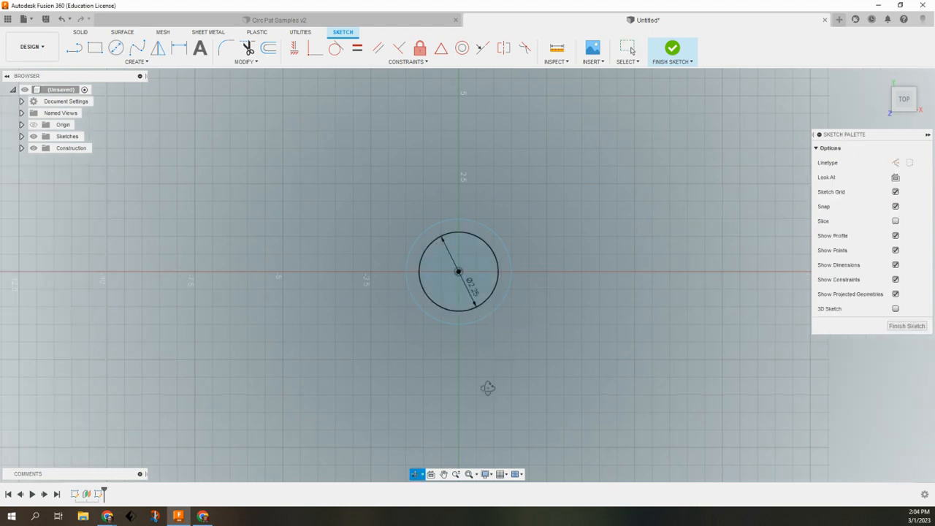
shift+middle_drag(487, 386, 509, 357)
click(913, 326)
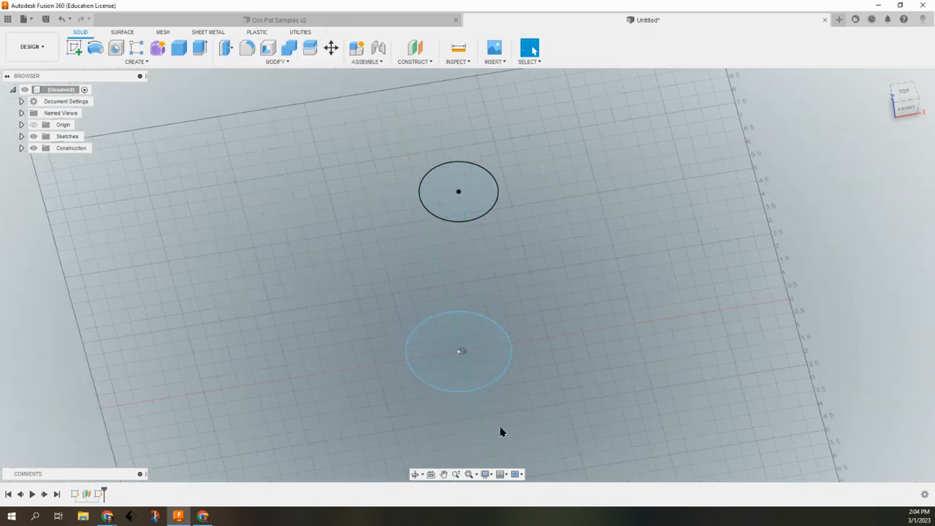
Loft from the lower circle to the upper circle as a New Component
key(ctrl)
key(ctrl)
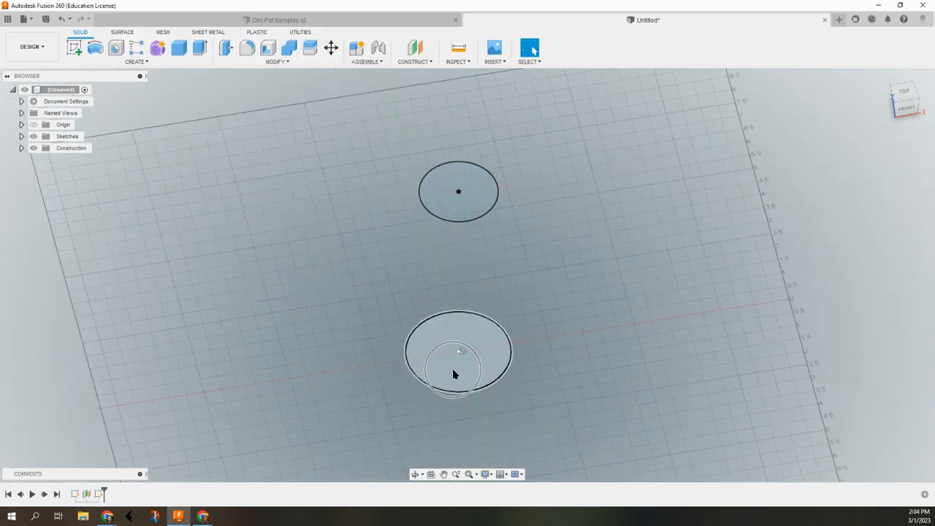
click(452, 373)
key(ctrl)
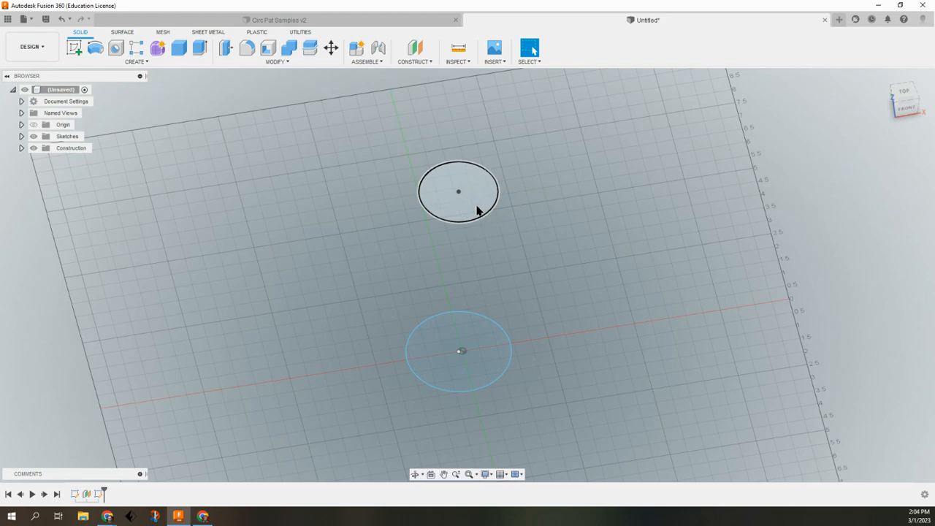
click(137, 63)
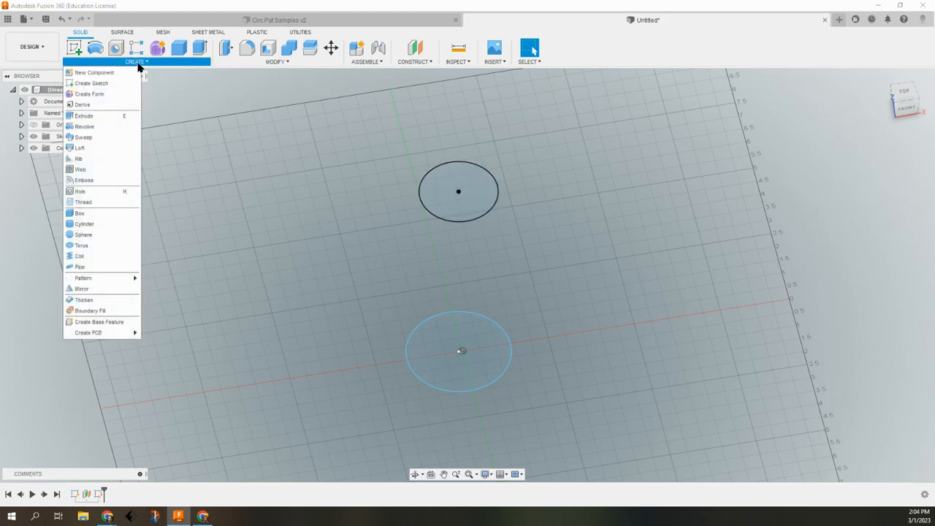
click(108, 150)
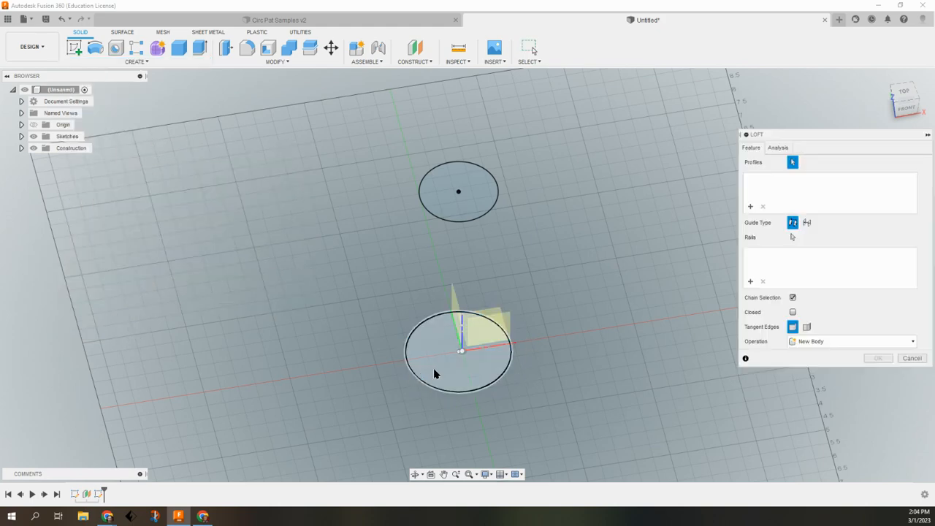
click(435, 373)
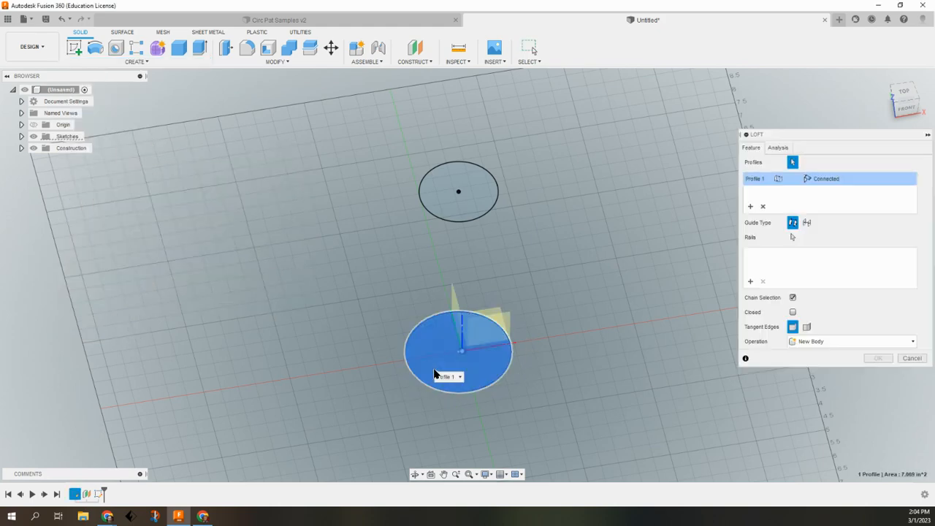
click(465, 179)
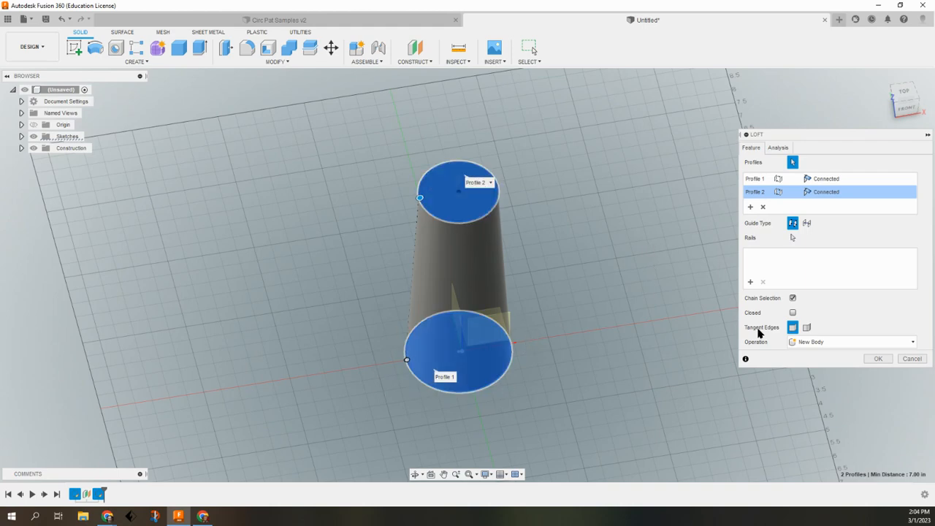
click(891, 343)
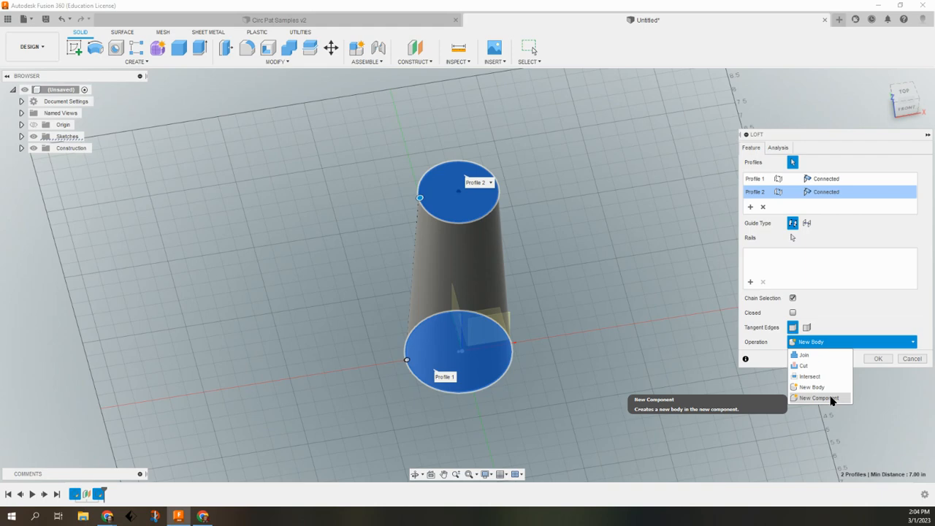
click(831, 399)
click(877, 358)
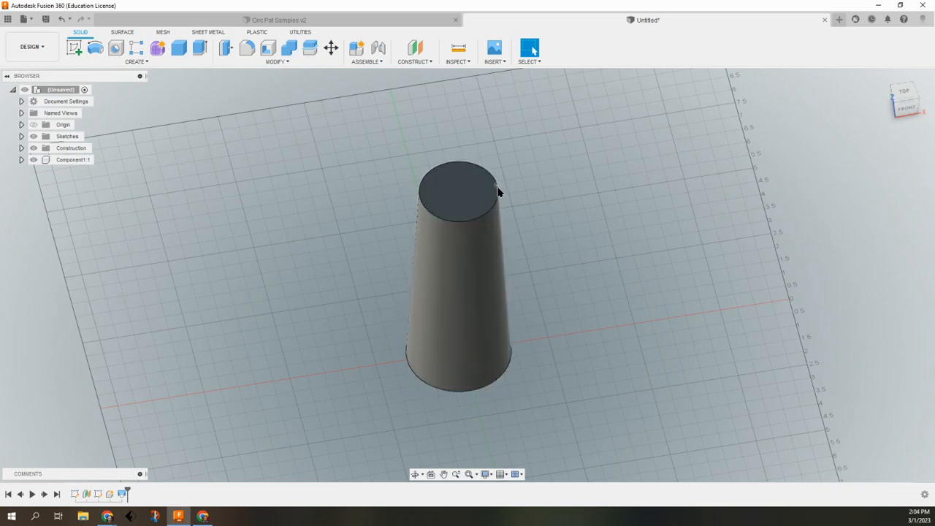
Construct a plane offset -1.50 in from the XZ origin plane, at the outer edge of the cone's base
click(421, 63)
click(425, 73)
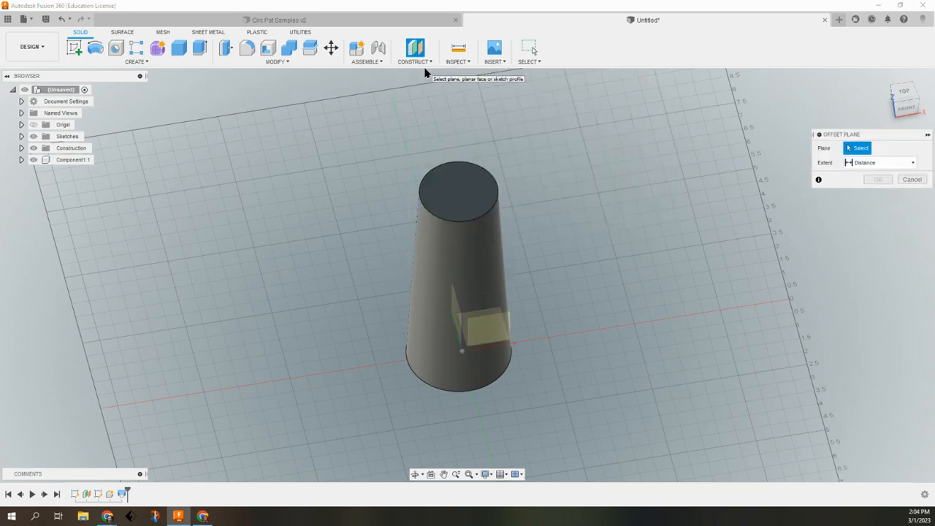
click(498, 334)
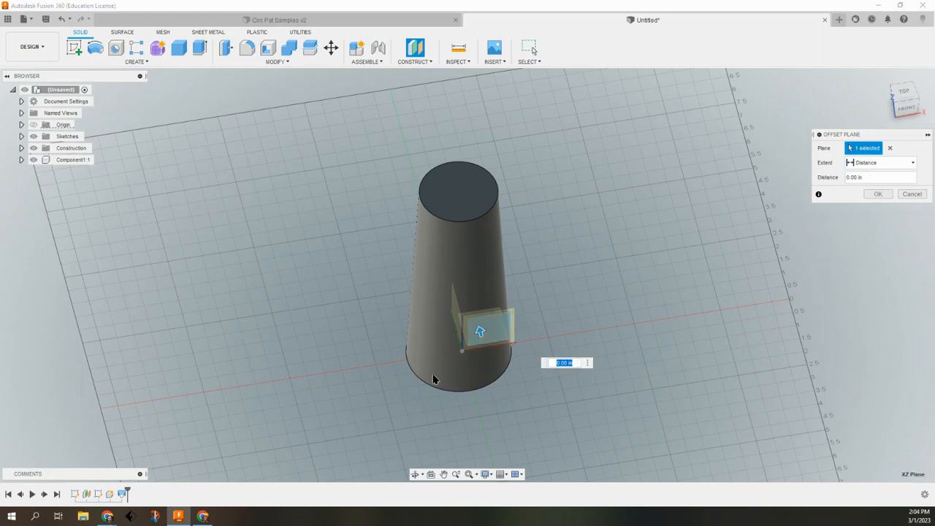
shift+middle_drag(433, 376, 460, 355)
drag(459, 346, 506, 363)
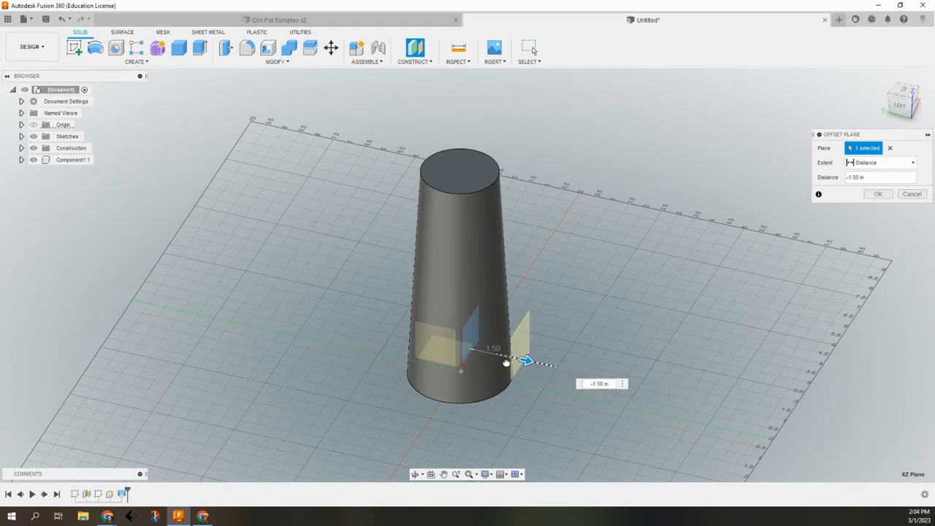
shift+middle_drag(496, 400, 521, 373)
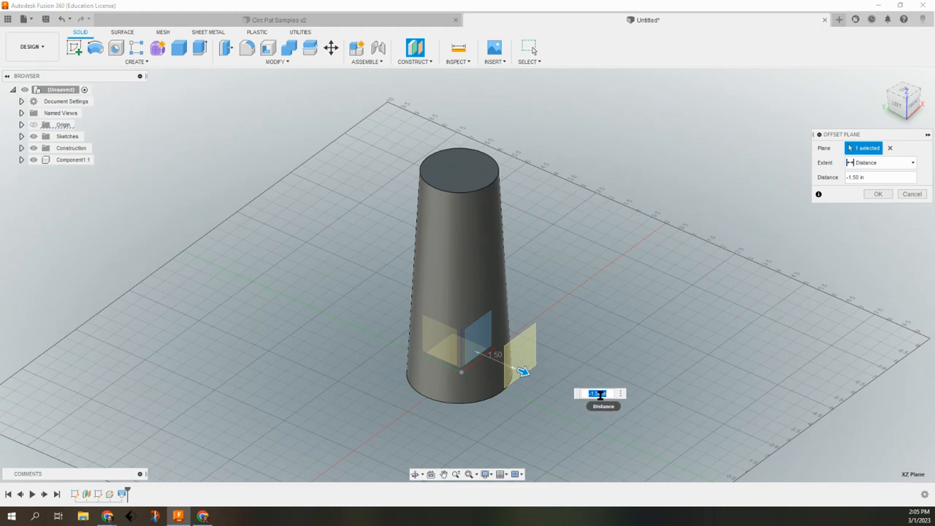
click(877, 194)
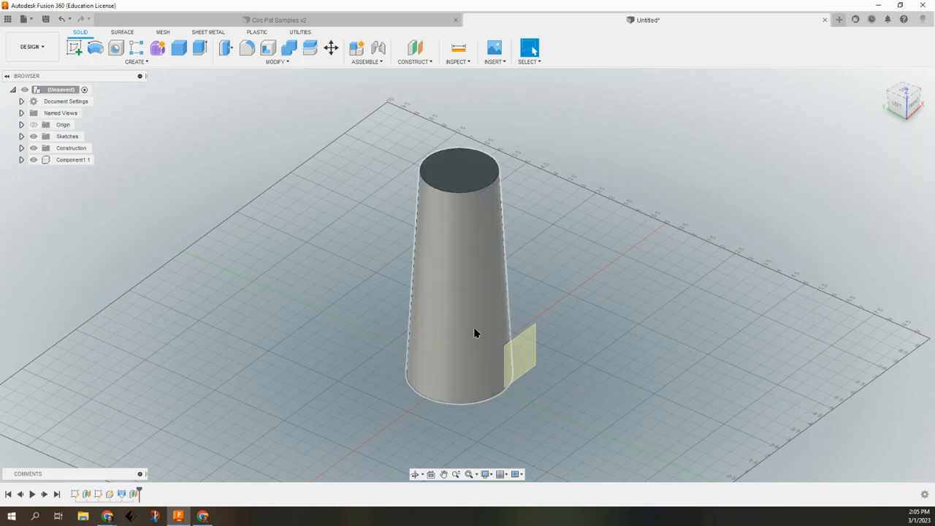
shift+middle_drag(635, 381, 600, 374)
key(Escape)
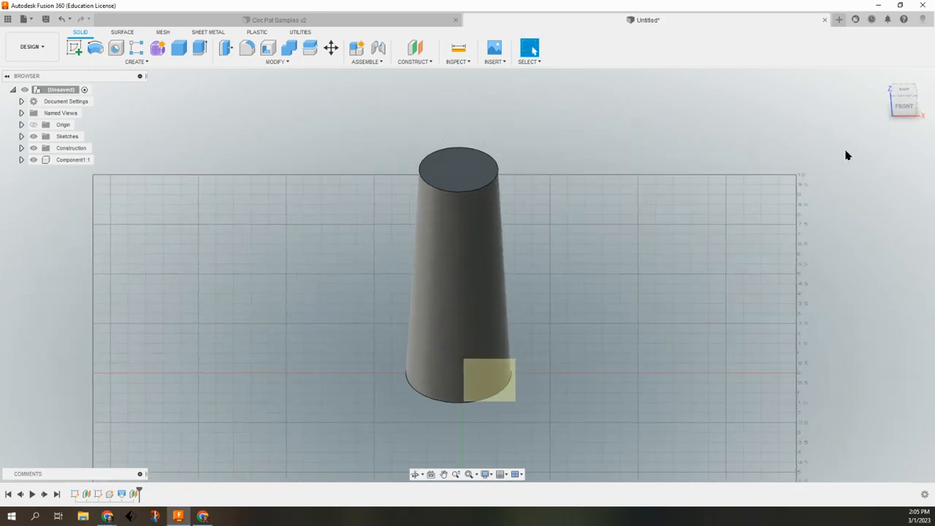
Start a sketch on the offset plane at the cone's outer edge, viewed from the front
click(903, 106)
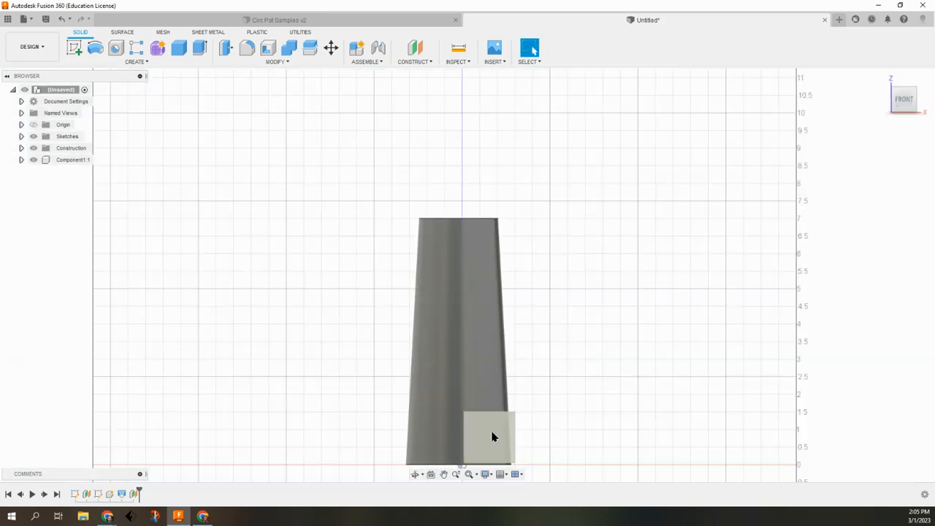
click(76, 52)
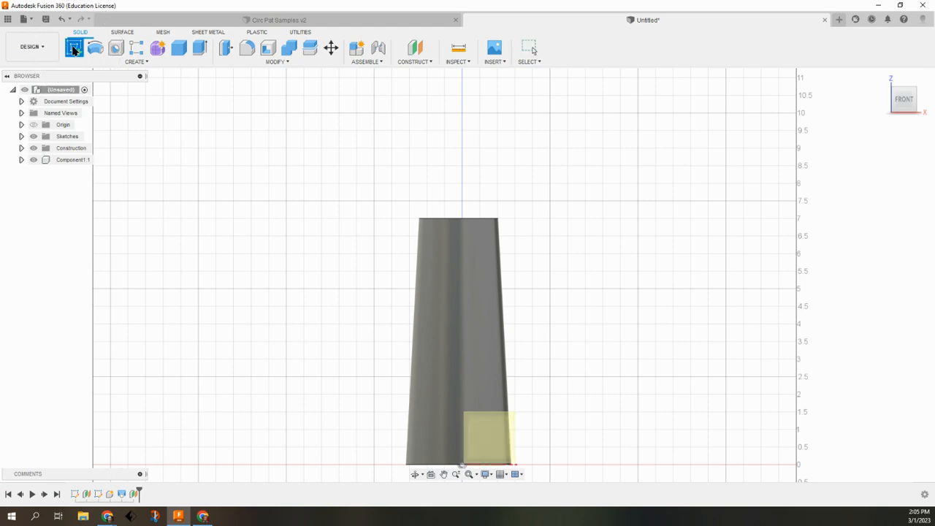
click(488, 440)
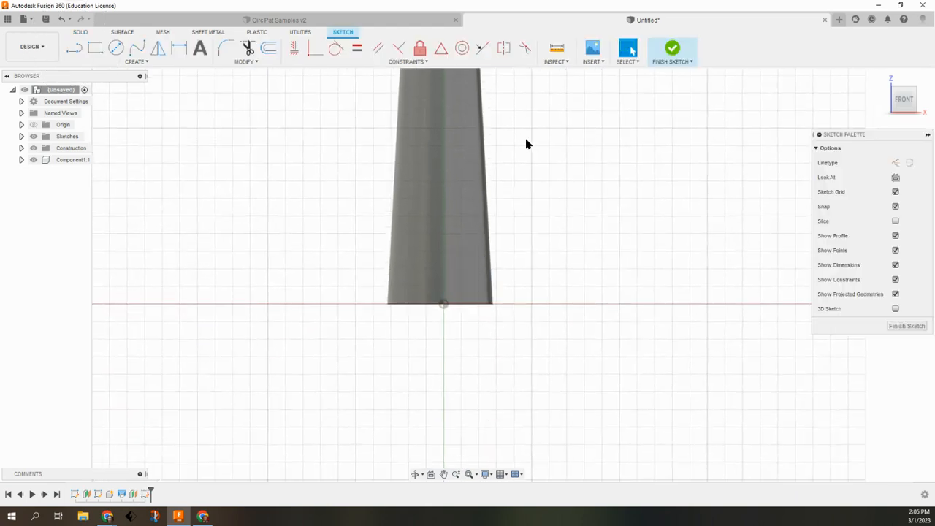
middle_drag(526, 144, 519, 270)
key(Escape)
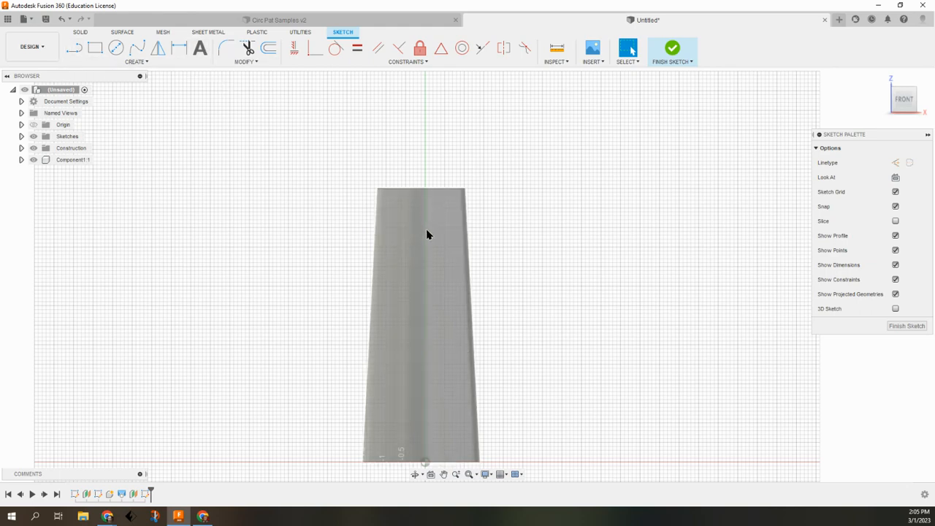
Draw a tall, narrow, closed jagged outline of angled lines from near the cone's top to near its base, and finish the sketch
click(73, 48)
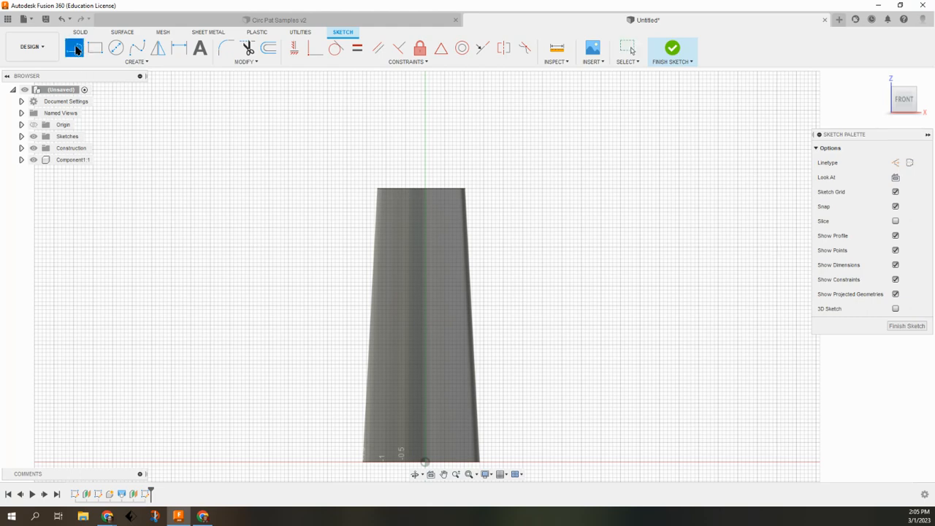
click(407, 220)
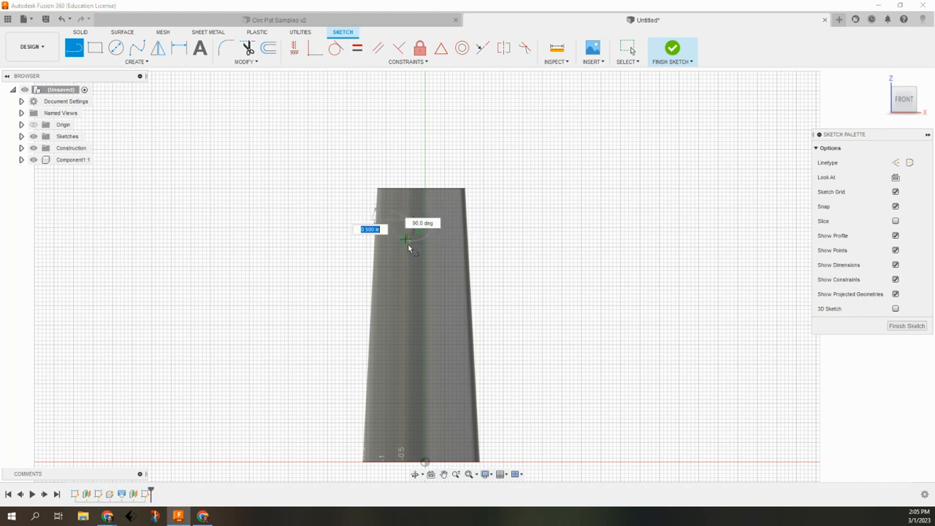
click(407, 326)
click(408, 404)
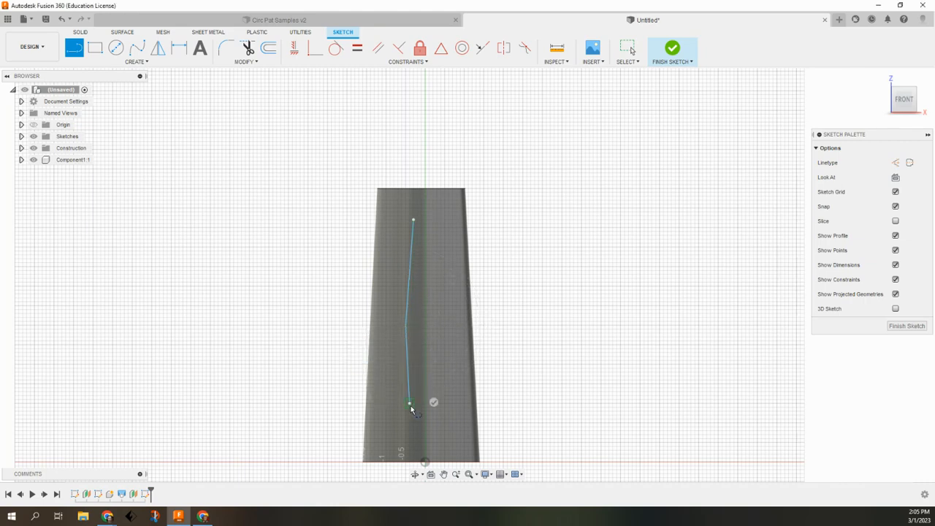
click(405, 438)
click(428, 387)
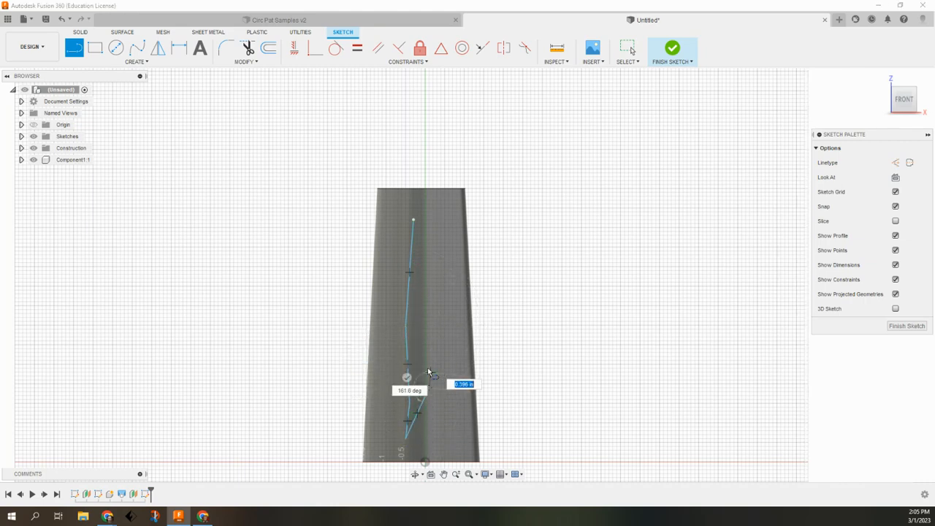
click(417, 325)
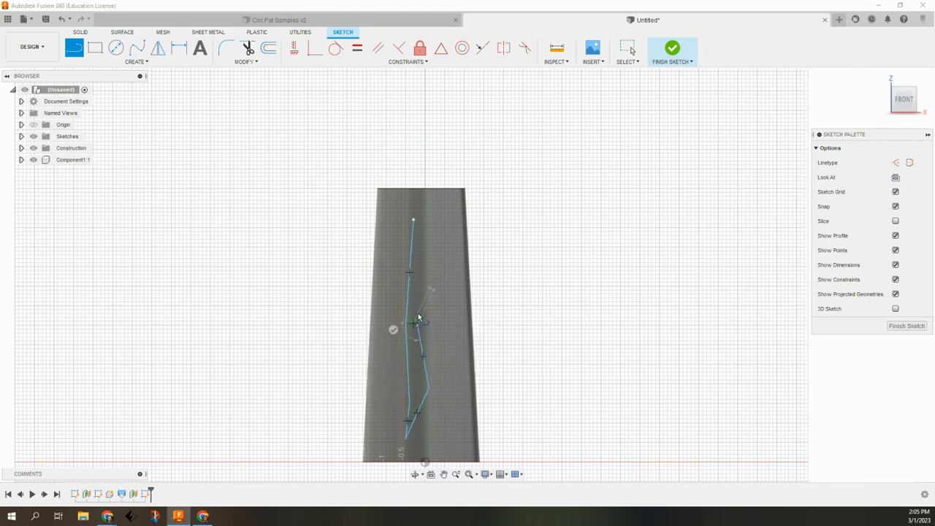
click(420, 240)
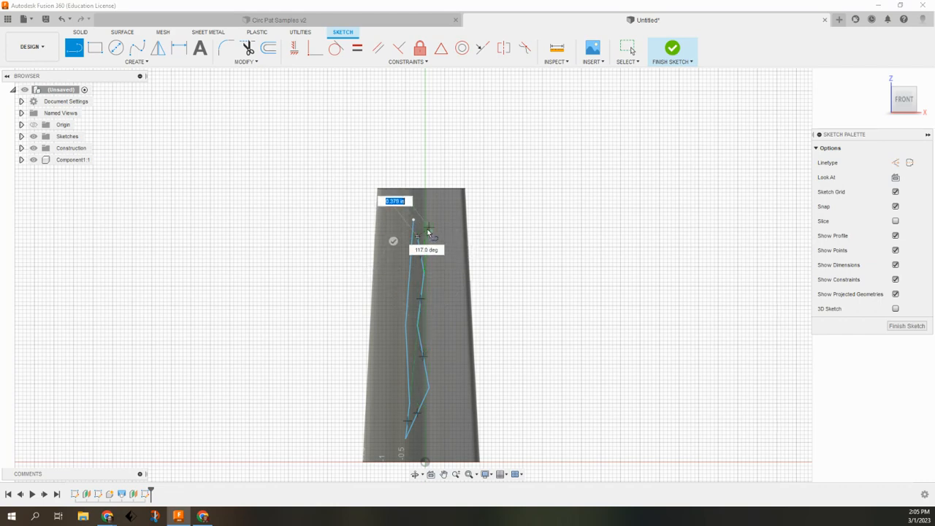
click(414, 220)
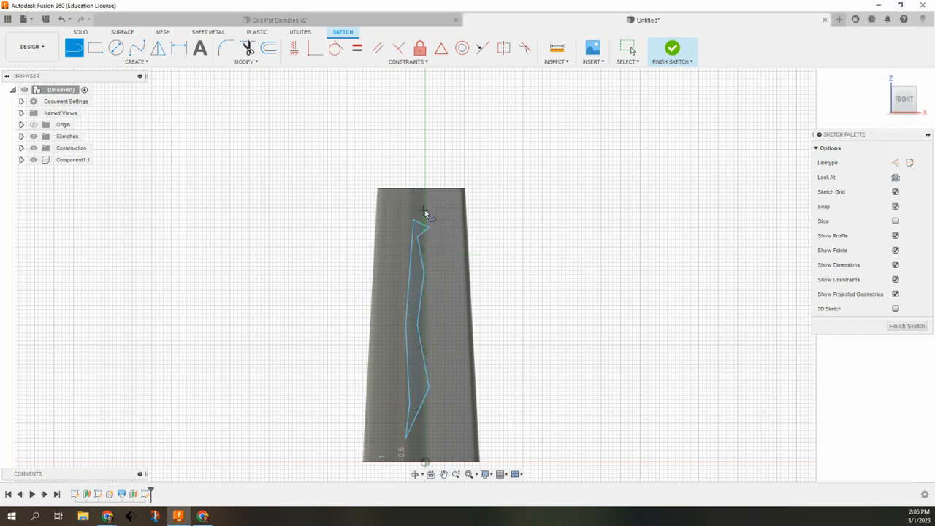
click(909, 327)
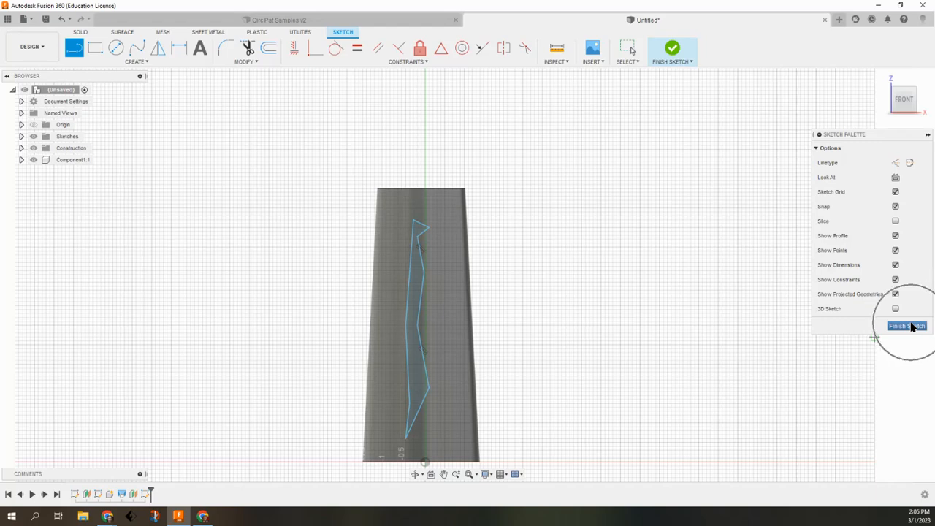
Begin an Extrude of the jagged profile with its start set to Object
shift+middle_drag(734, 234, 677, 252)
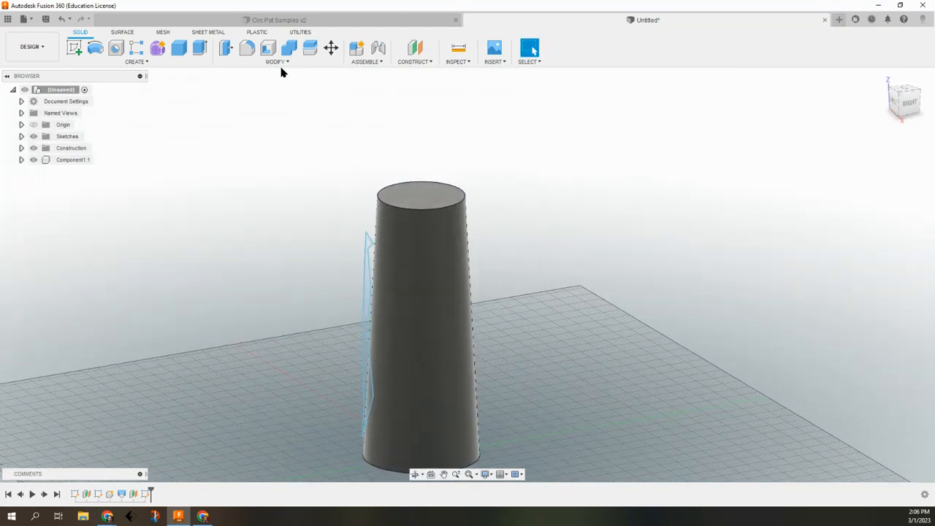
click(200, 49)
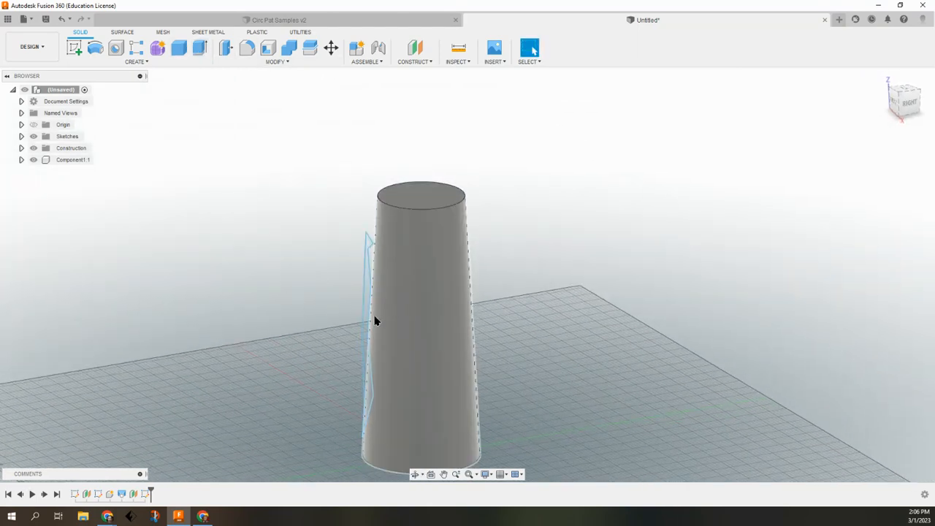
click(367, 300)
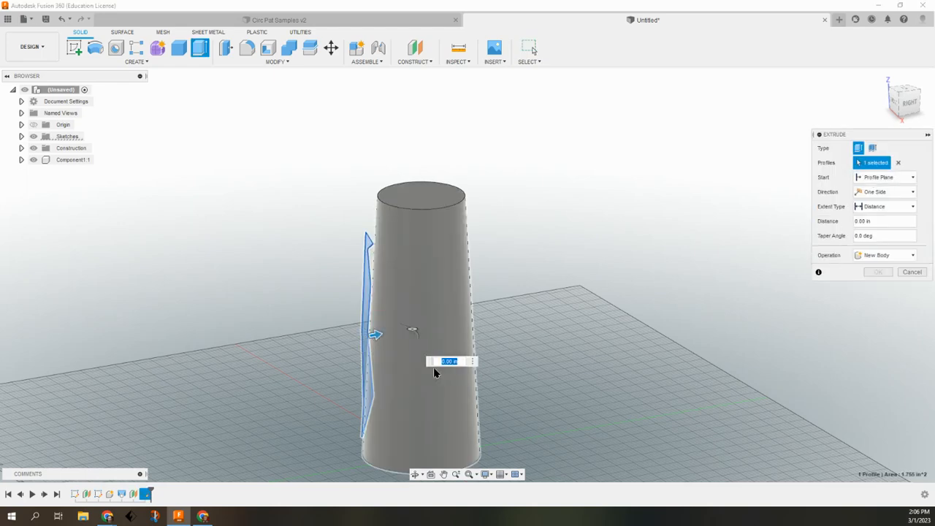
click(904, 181)
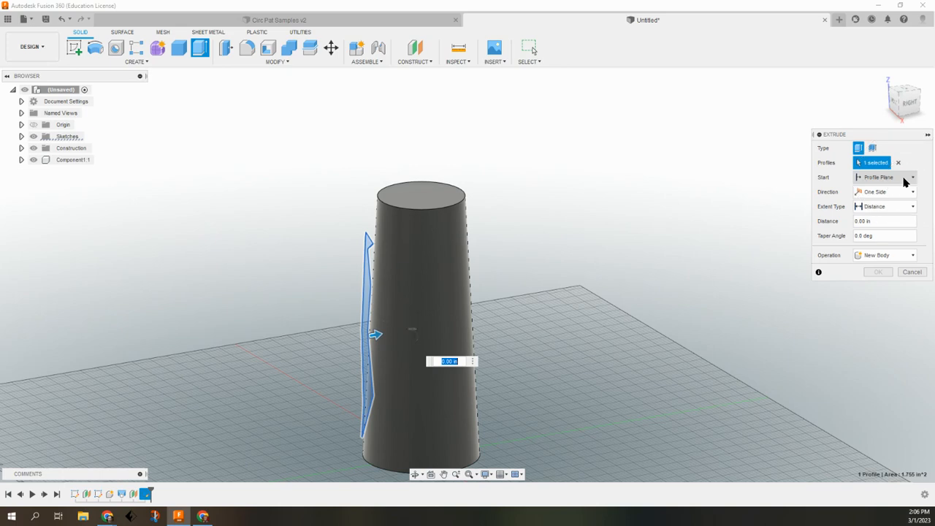
key(ctrl)
click(904, 182)
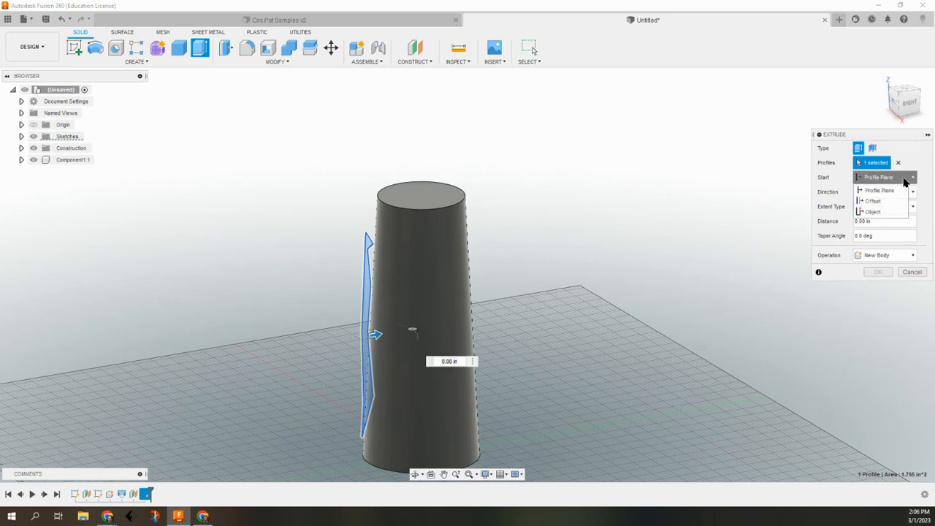
click(885, 212)
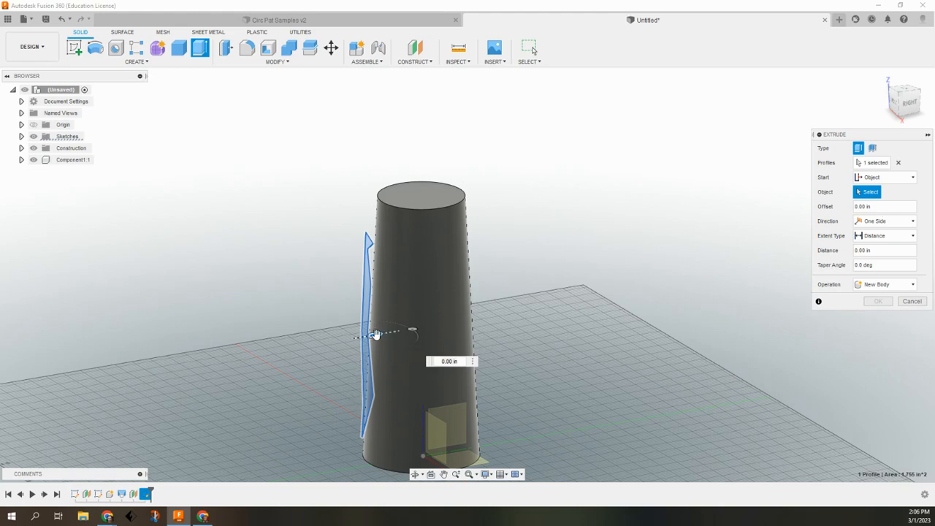
Extrude the jagged profile 0.40 in into the cone as a Cut
drag(376, 334, 390, 332)
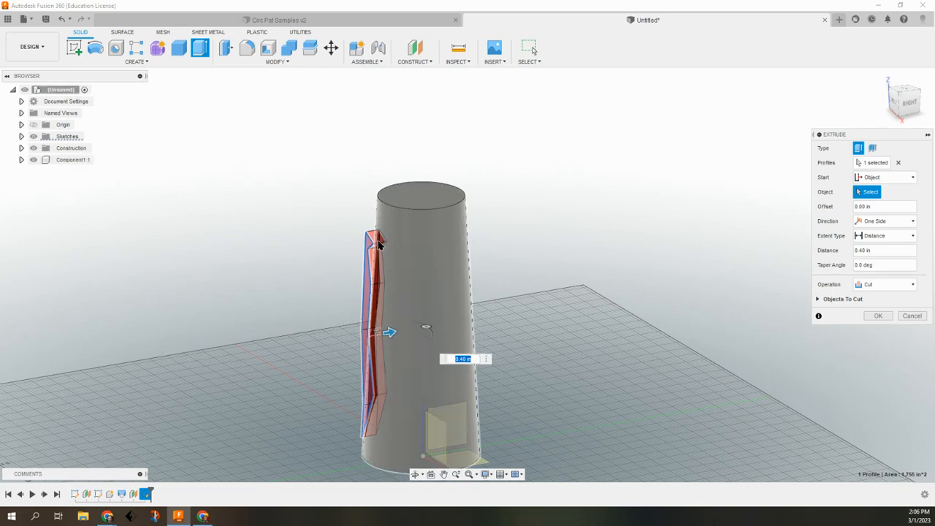
scroll(395, 253, down, 3)
scroll(395, 256, up, 3)
scroll(379, 263, up, 3)
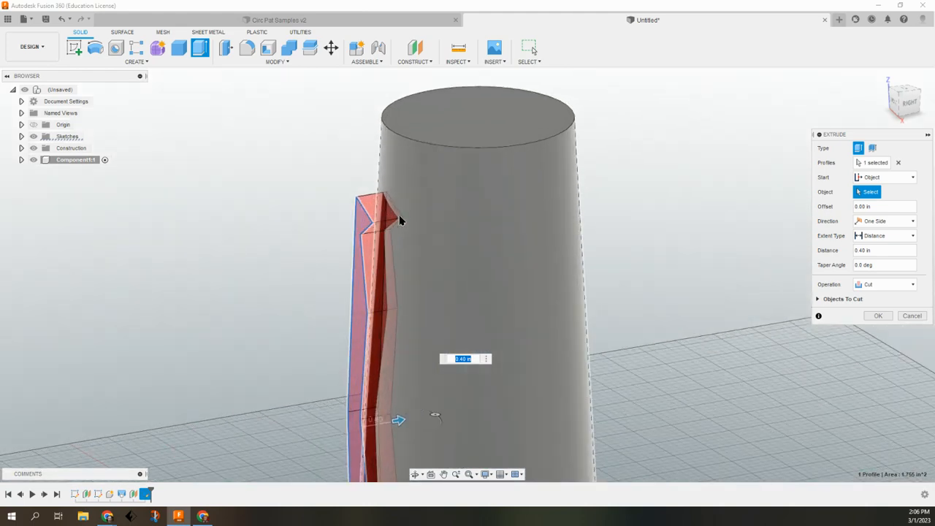
scroll(426, 361, down, 3)
middle_drag(439, 425, 436, 304)
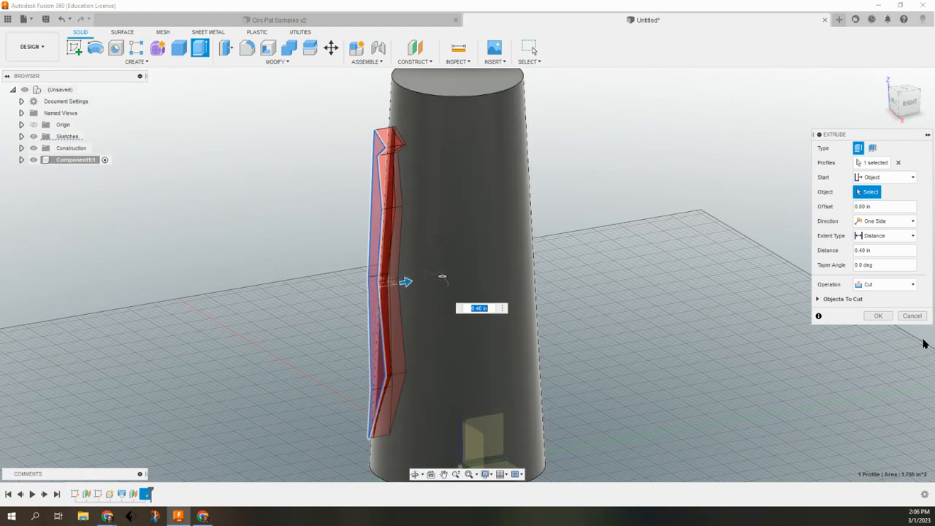
click(879, 316)
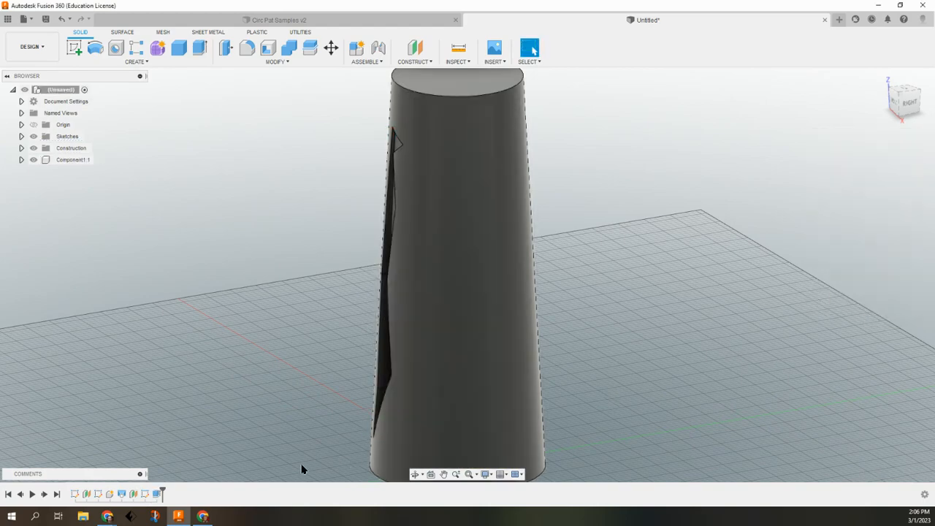
Set up a circular pattern of type Features from the jagged cut, using the cone's top circular edge as the axis
shift+middle_drag(292, 416, 341, 423)
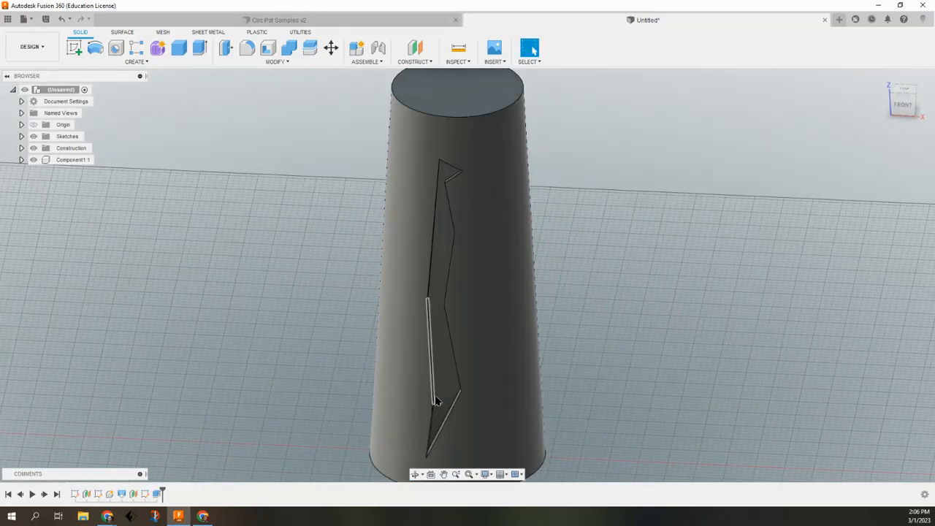
scroll(530, 292, down, 6)
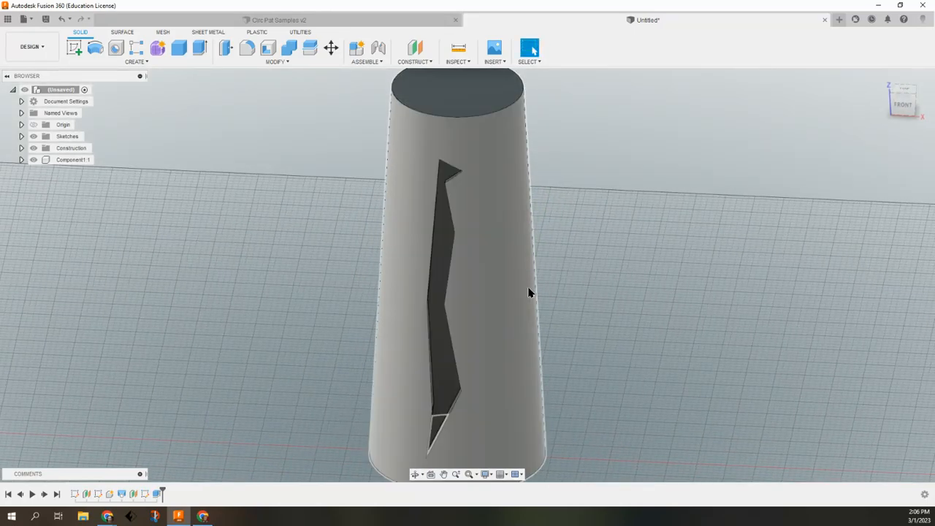
middle_drag(568, 286, 528, 292)
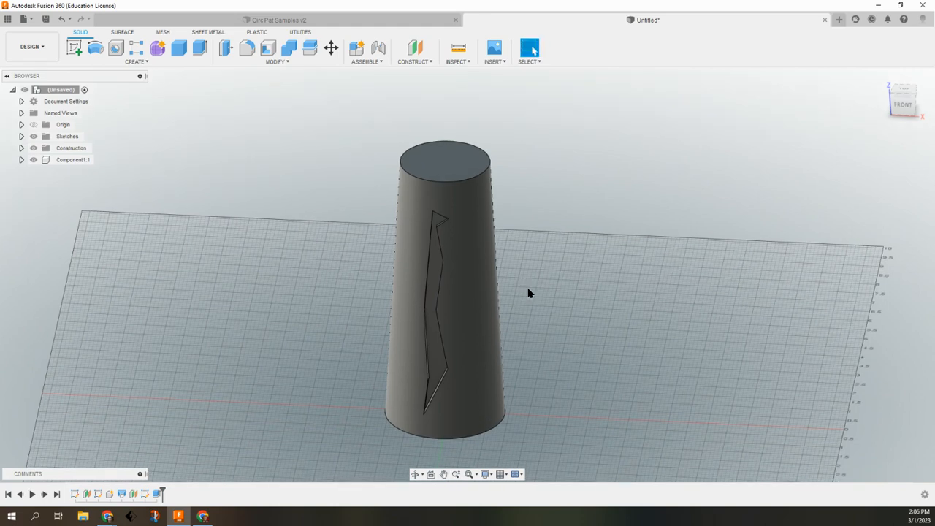
click(135, 63)
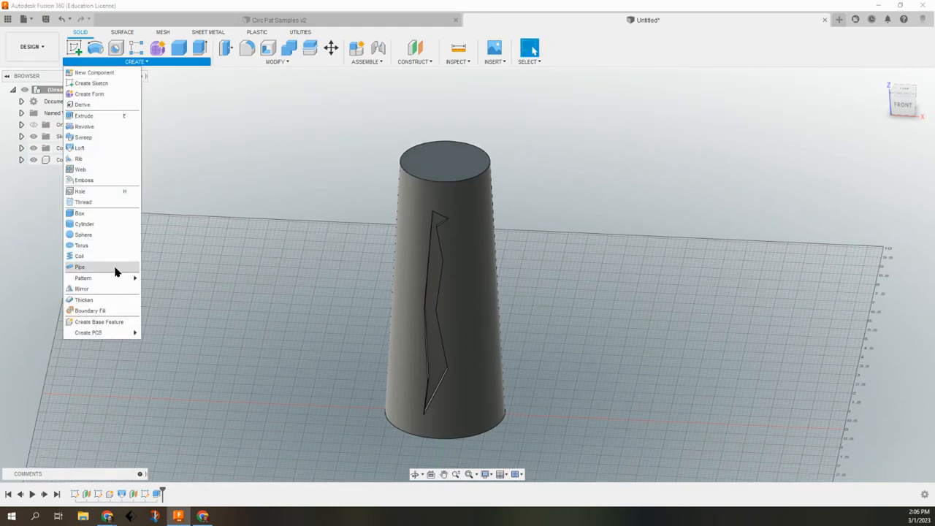
mouse_move(112, 282)
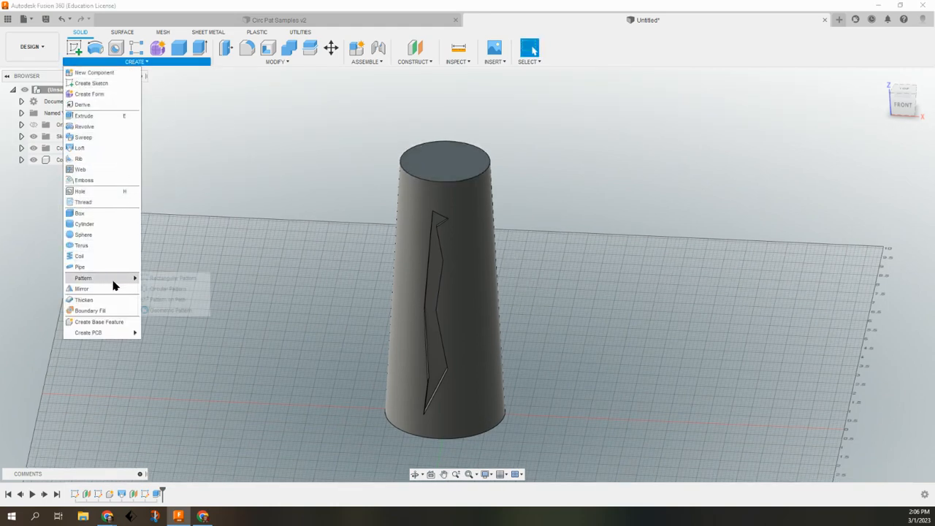
click(181, 292)
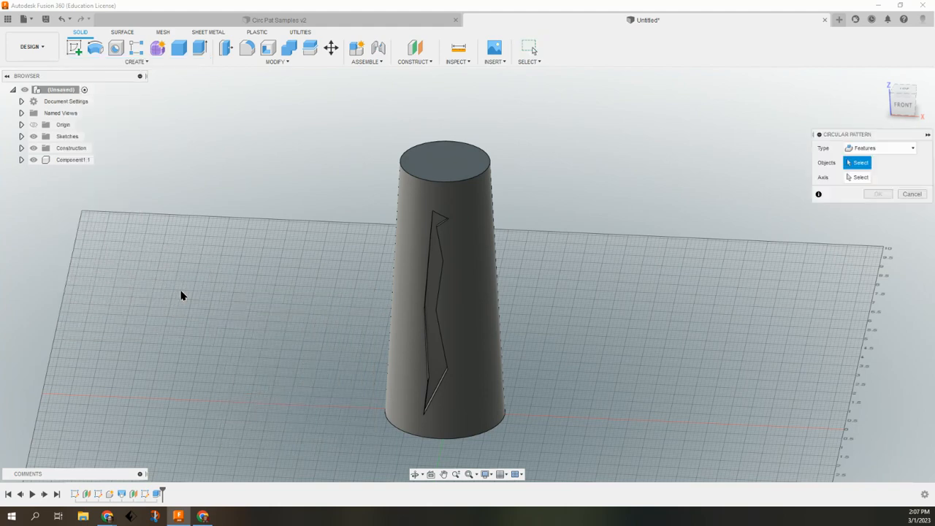
click(898, 148)
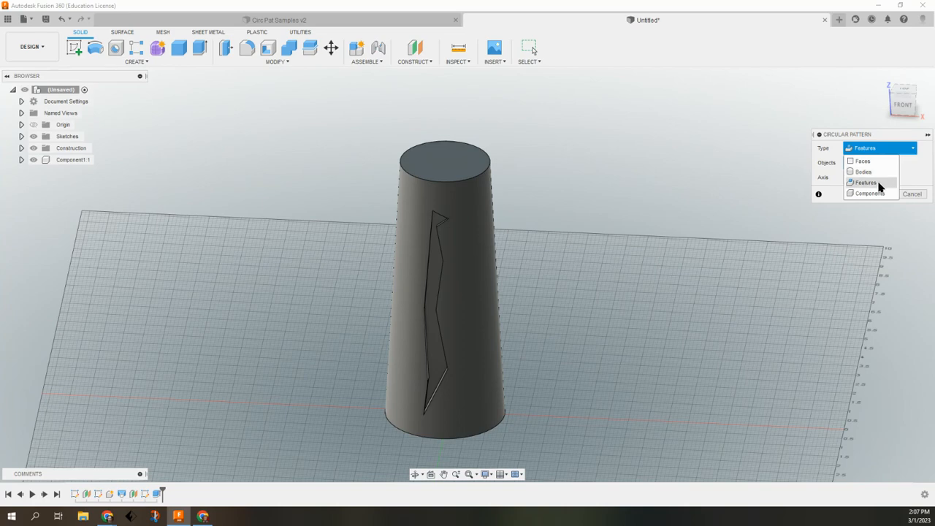
click(880, 182)
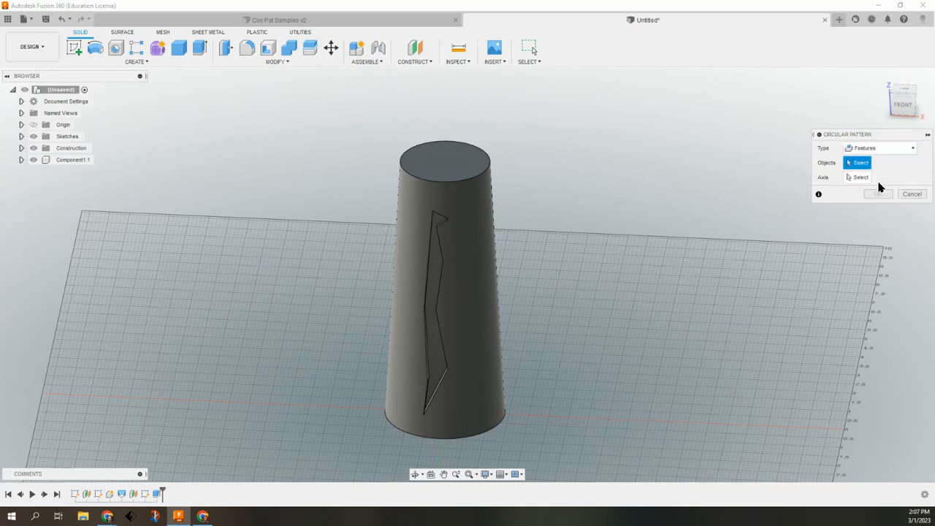
click(435, 340)
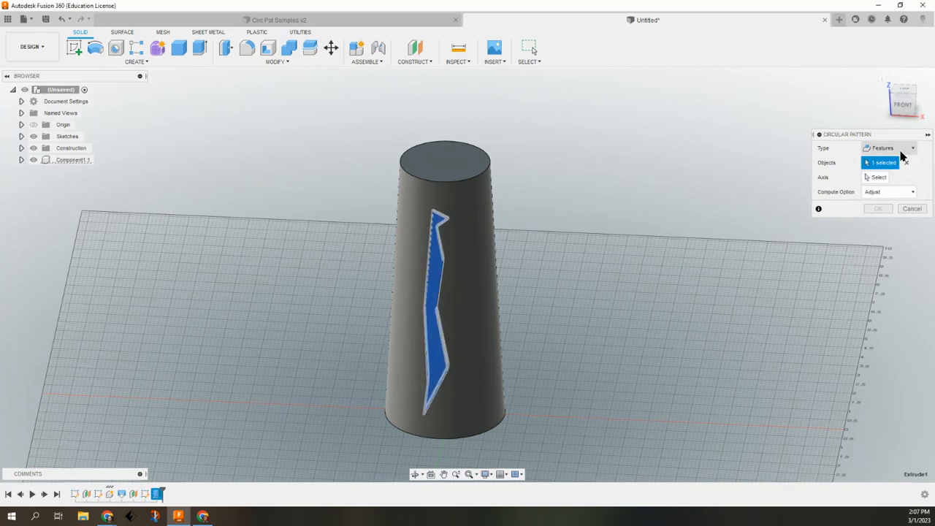
click(876, 177)
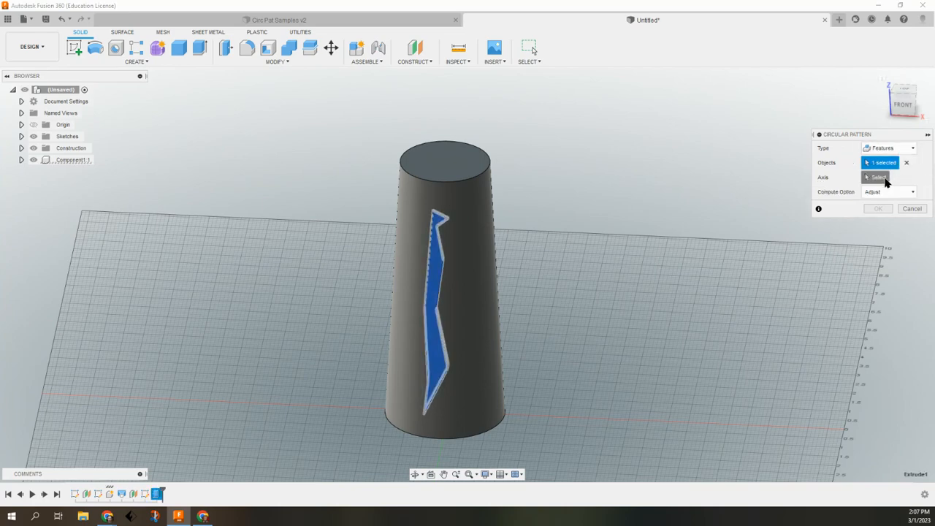
click(473, 178)
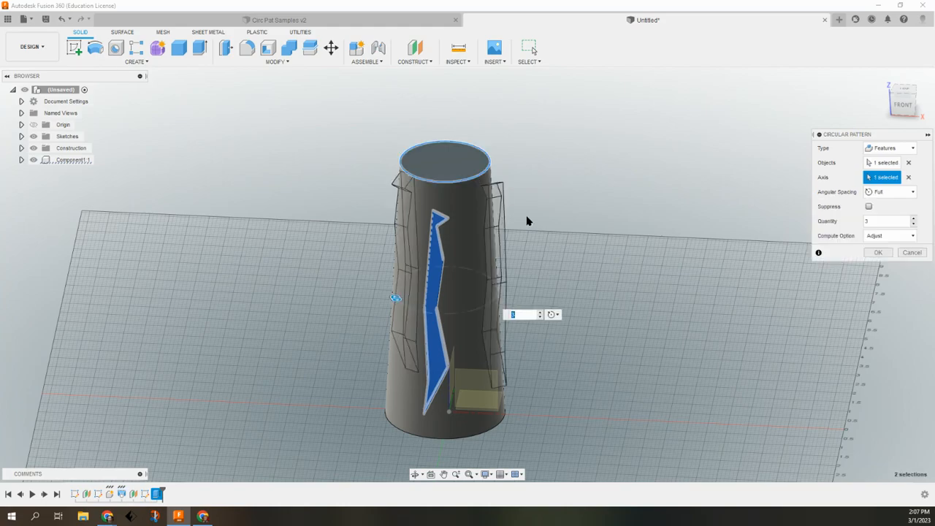
Set the jagged cut's circular pattern quantity to 11 and apply the pattern
shift+middle_drag(588, 221, 581, 256)
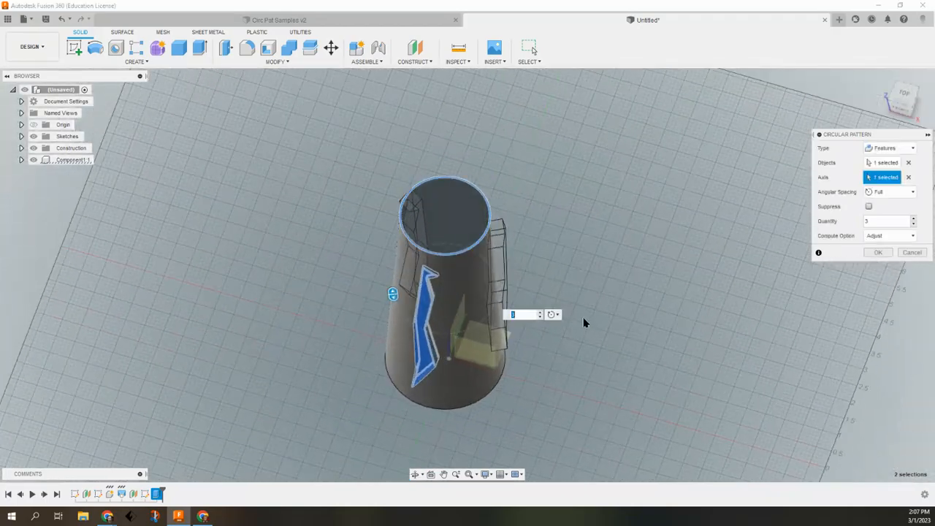
click(541, 313)
click(541, 312)
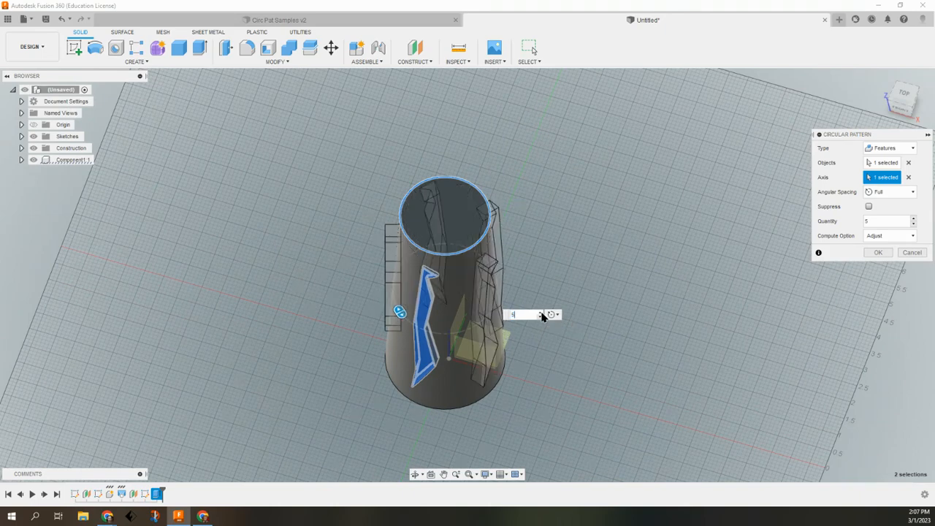
click(541, 312)
click(541, 313)
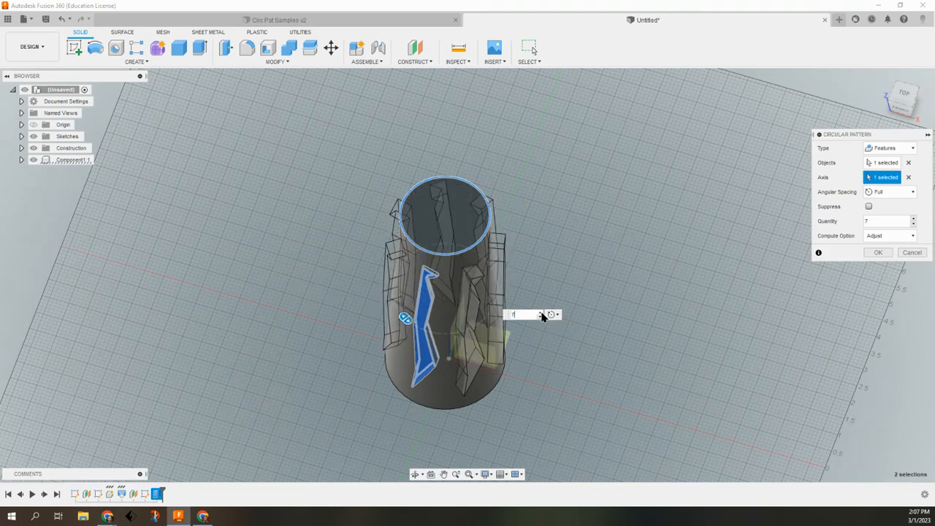
click(541, 312)
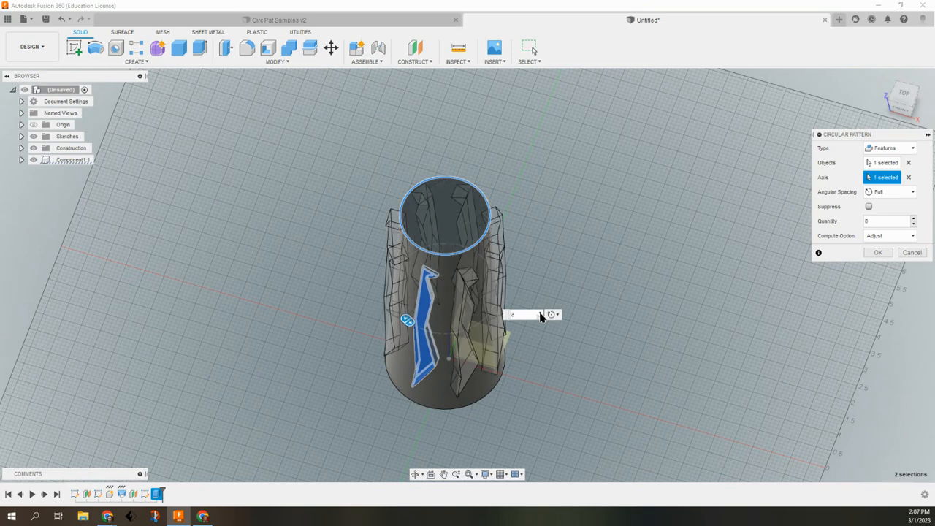
click(541, 312)
click(541, 312)
click(541, 312)
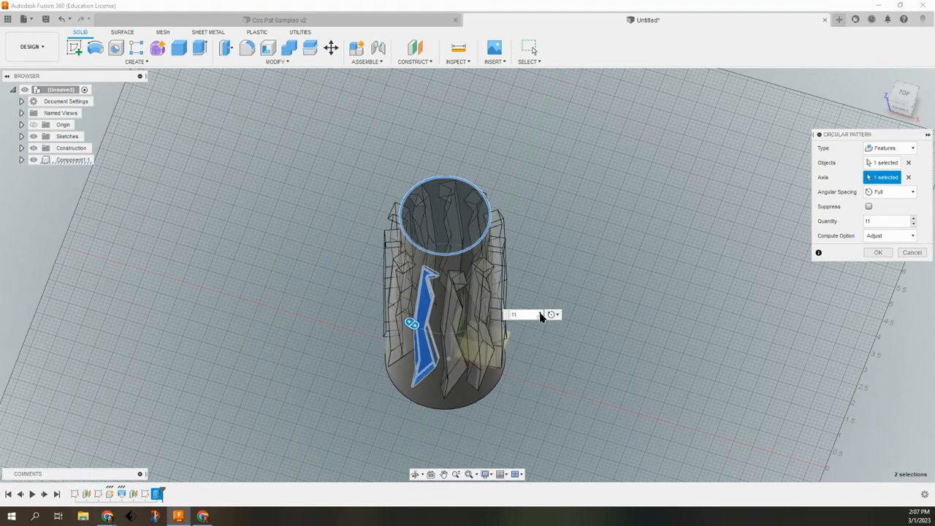
click(877, 253)
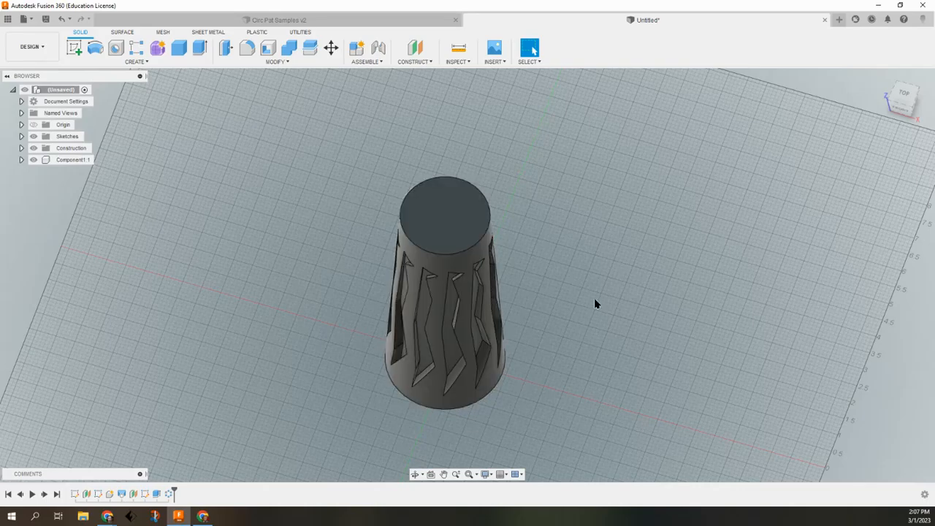
Begin a sphere on the ground plane, placing its centre just inside the cone's bottom edge
shift+middle_drag(595, 303, 449, 328)
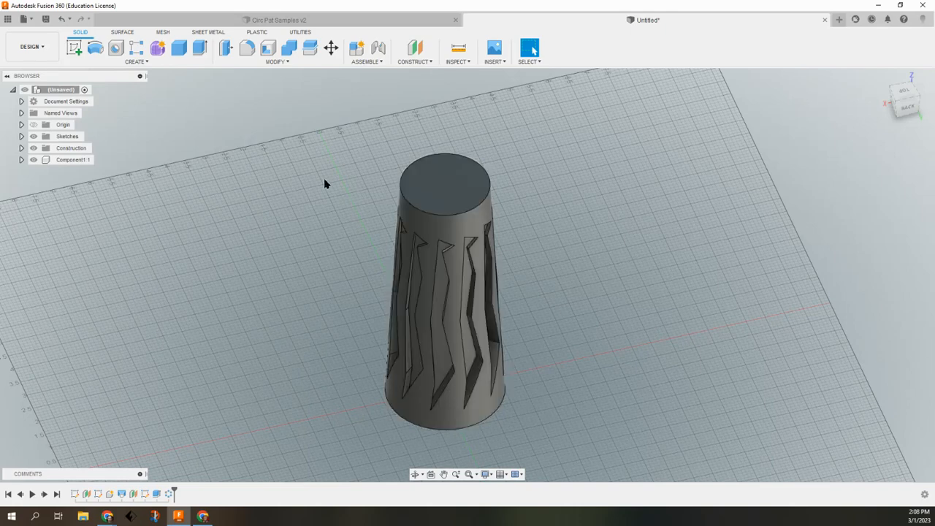
click(114, 62)
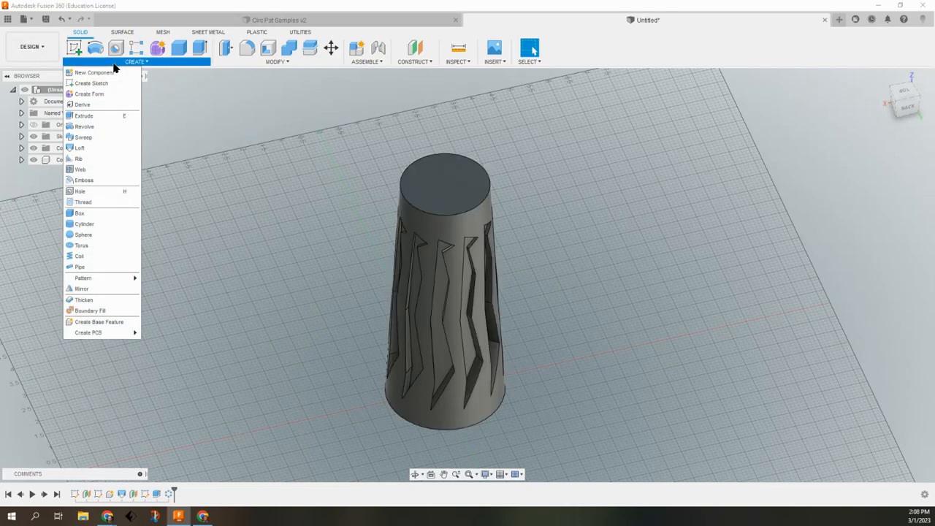
click(86, 212)
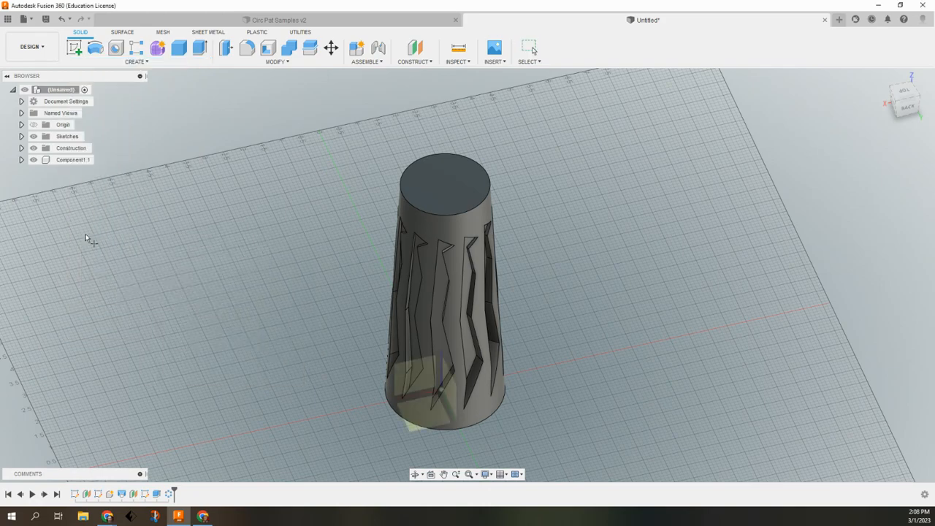
click(469, 417)
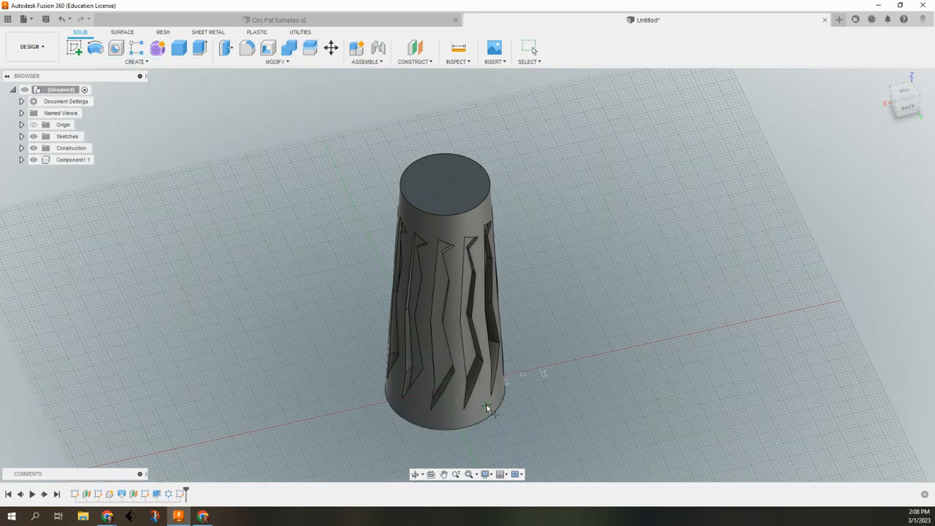
click(486, 405)
Create the sphere with a 1.00 in diameter as a New Component
click(890, 179)
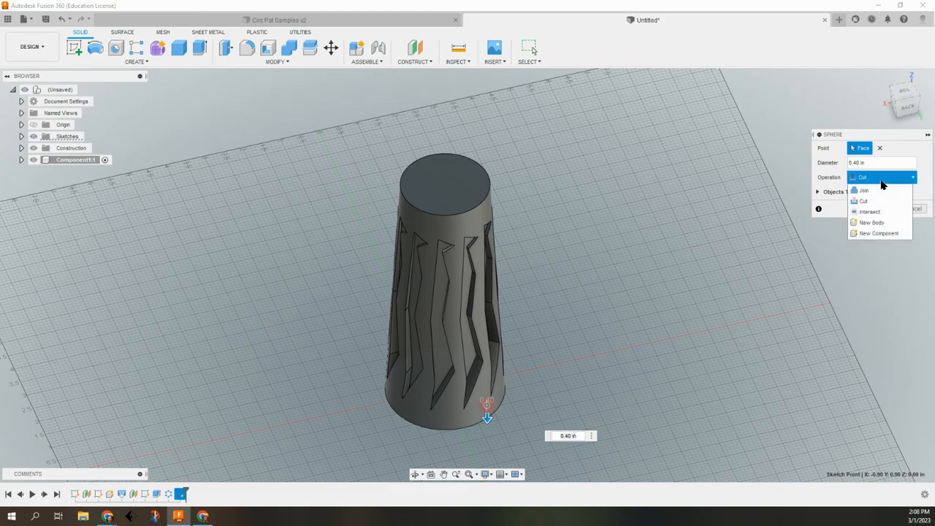
click(883, 186)
shift+middle_drag(394, 438, 480, 427)
shift+middle_drag(543, 393, 509, 377)
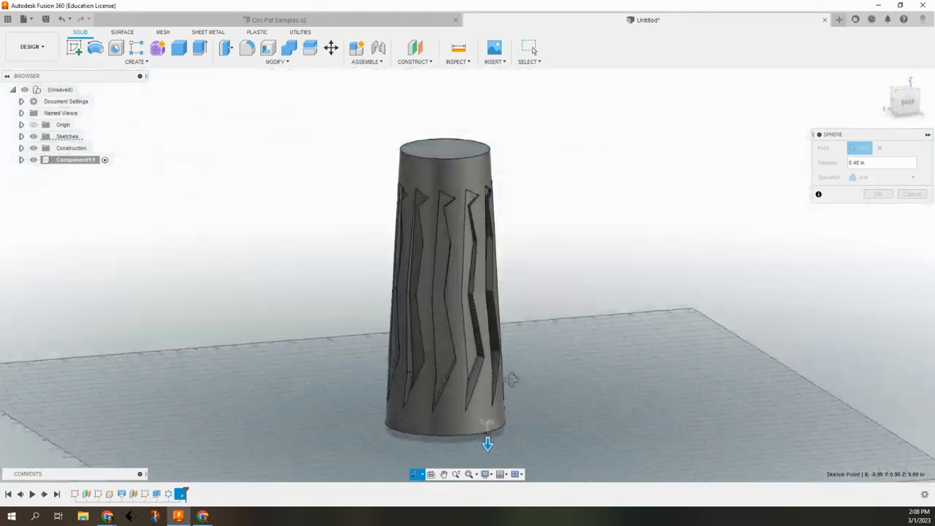
mouse_move(489, 442)
mouse_down()
mouse_move(492, 432)
mouse_move(489, 455)
mouse_up()
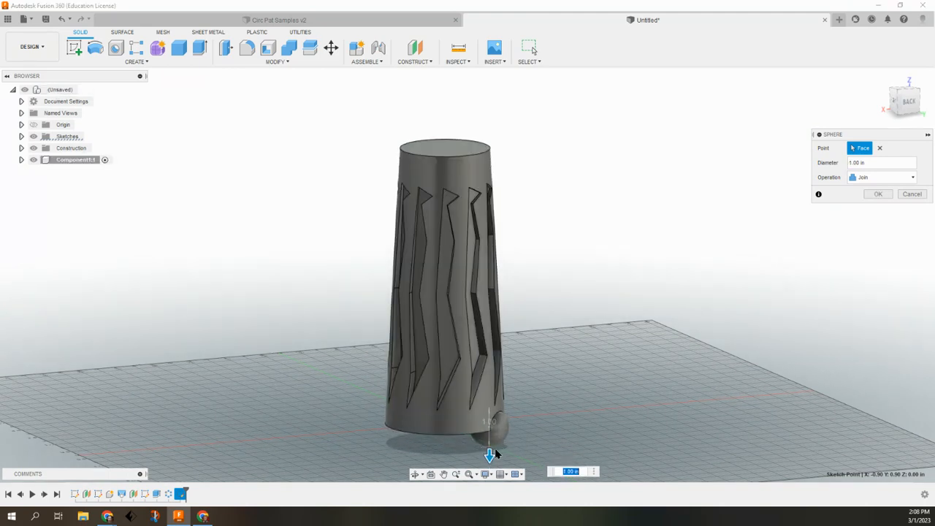
click(881, 177)
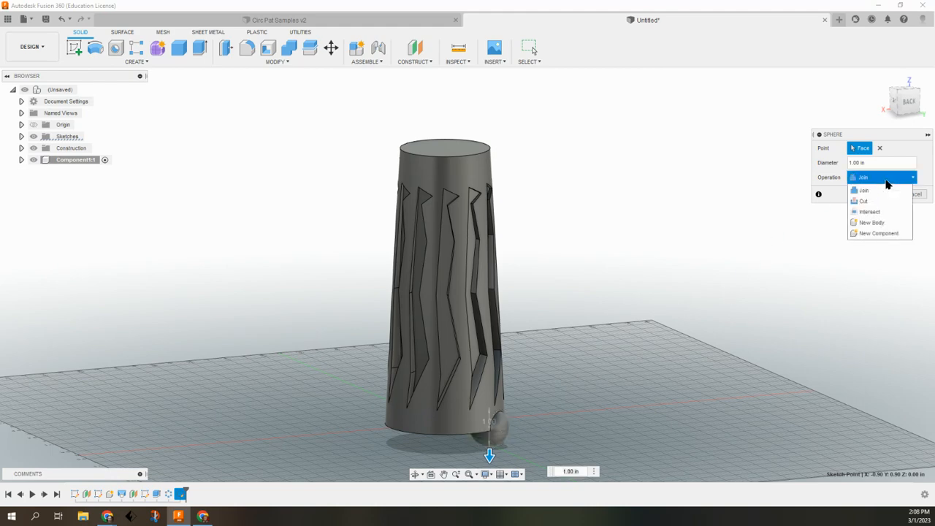
click(880, 233)
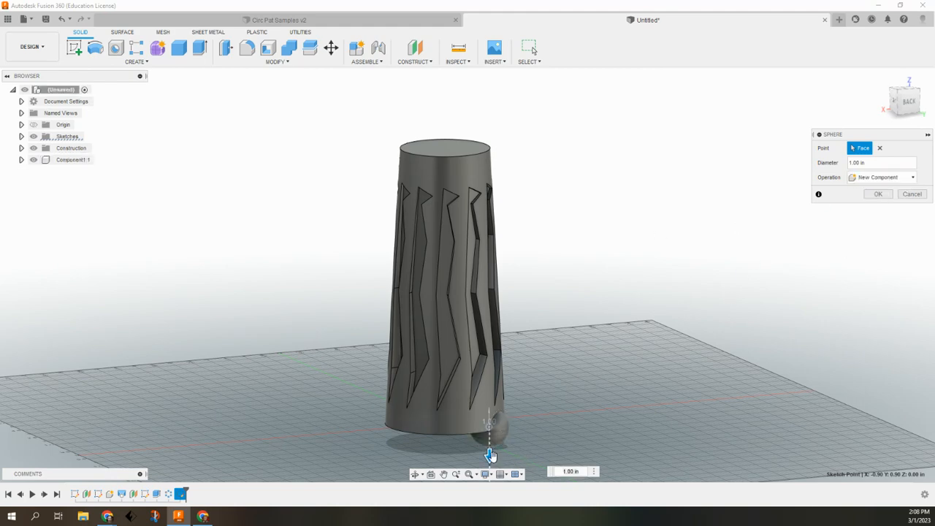
click(489, 454)
click(878, 193)
Move the sphere to the outside of the cone near its base and set its diameter to 0.40 in
mouse_move(511, 421)
mouse_down()
mouse_move(526, 397)
mouse_move(524, 411)
mouse_up()
click(519, 410)
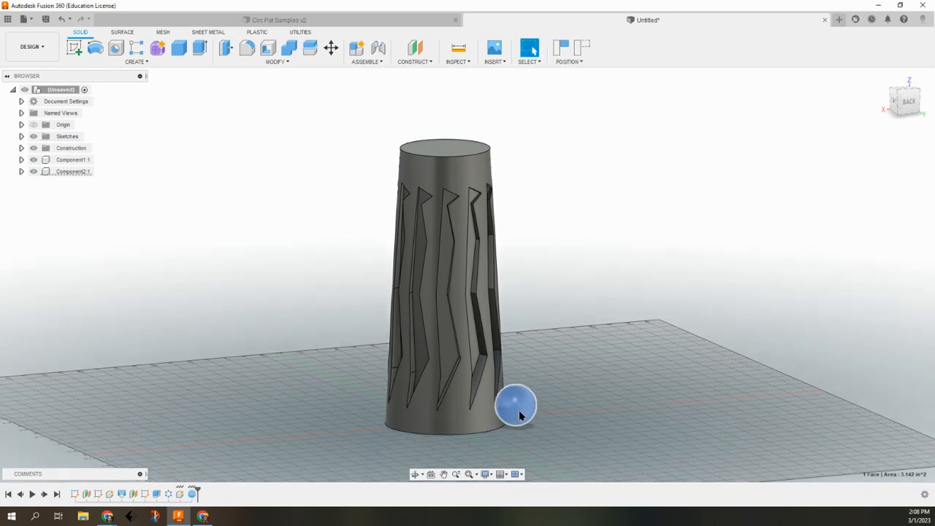
right_click(518, 409)
click(531, 301)
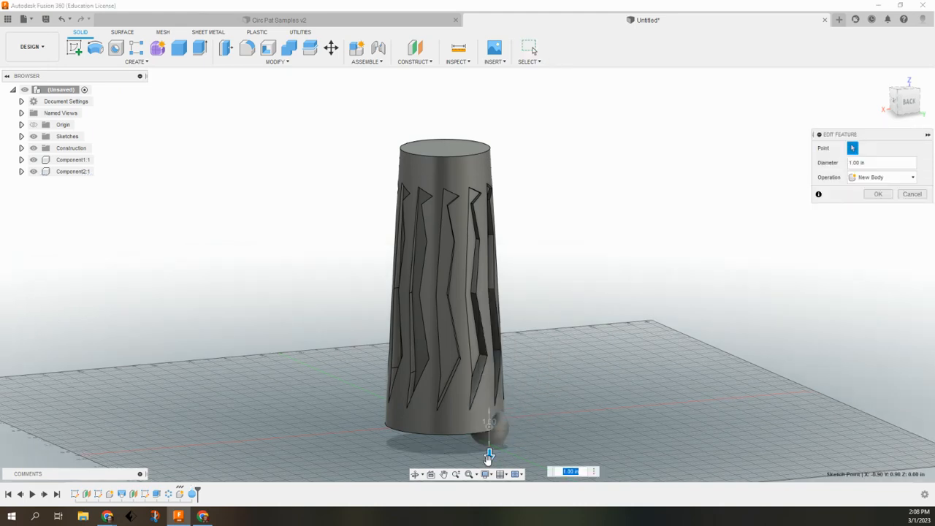
drag(488, 454, 489, 442)
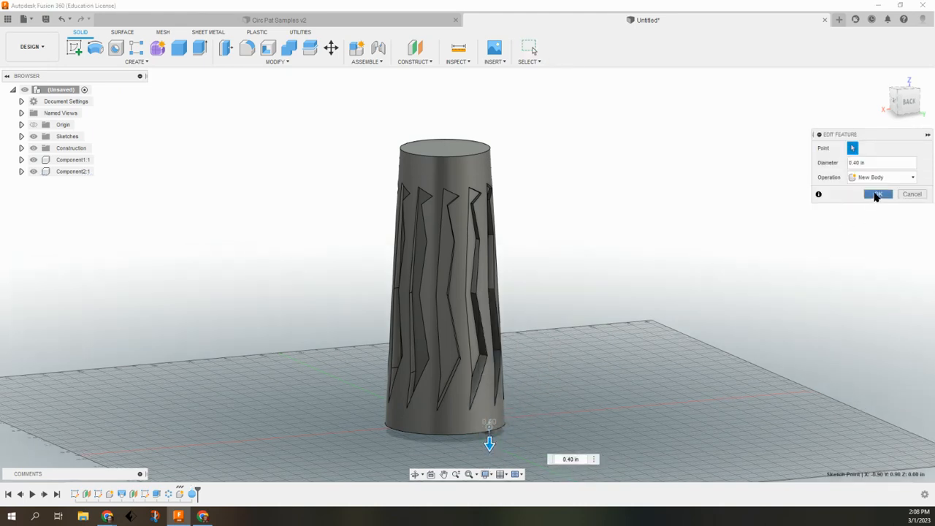
click(878, 193)
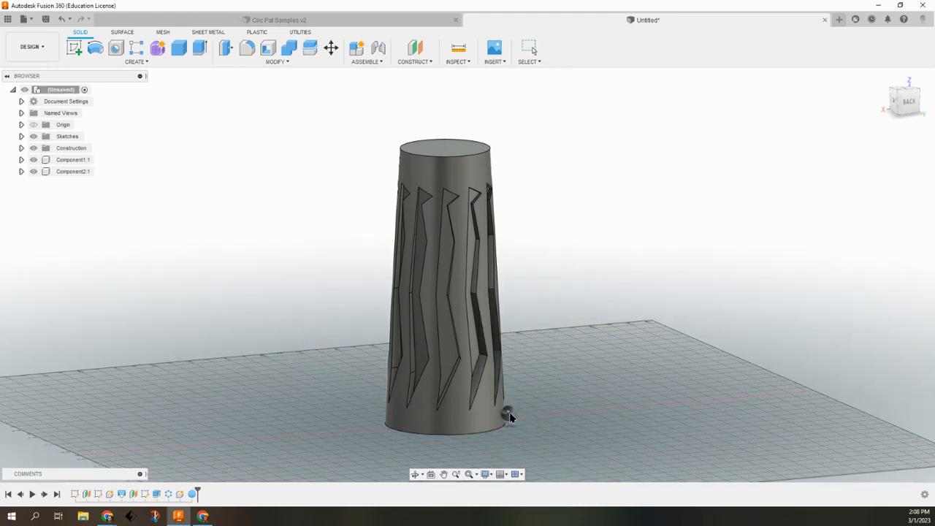
Set up a circular pattern of type Components from the sphere, capturing its position and using the cone's bottom circular edge as the axis
shift+middle_drag(605, 422, 487, 440)
click(393, 407)
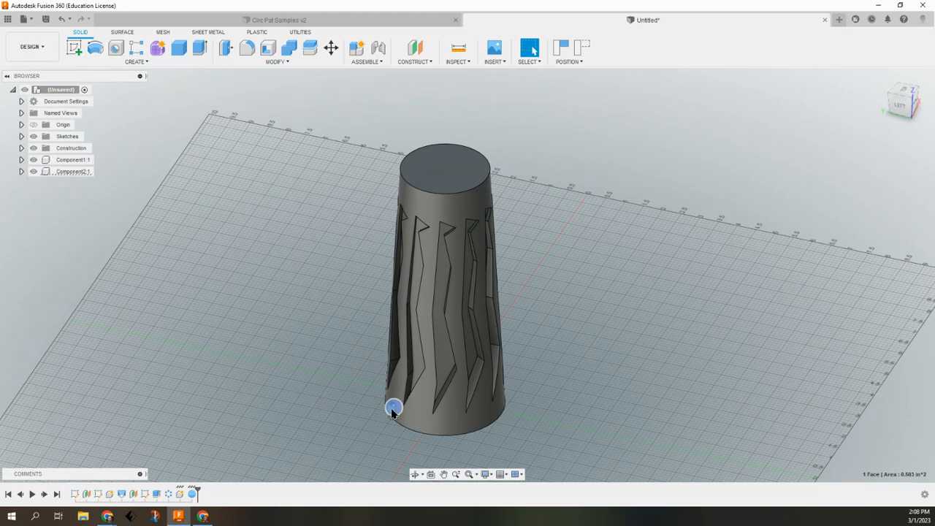
click(162, 63)
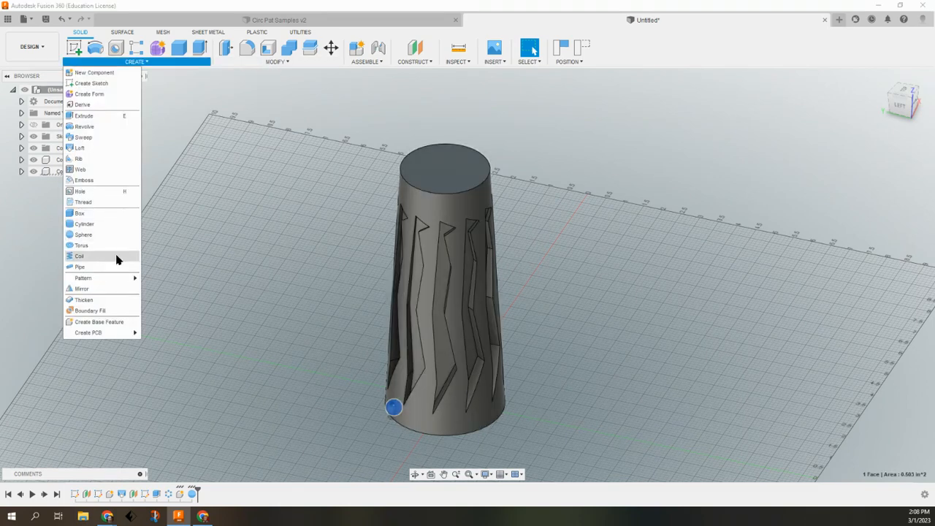
mouse_move(127, 278)
click(188, 288)
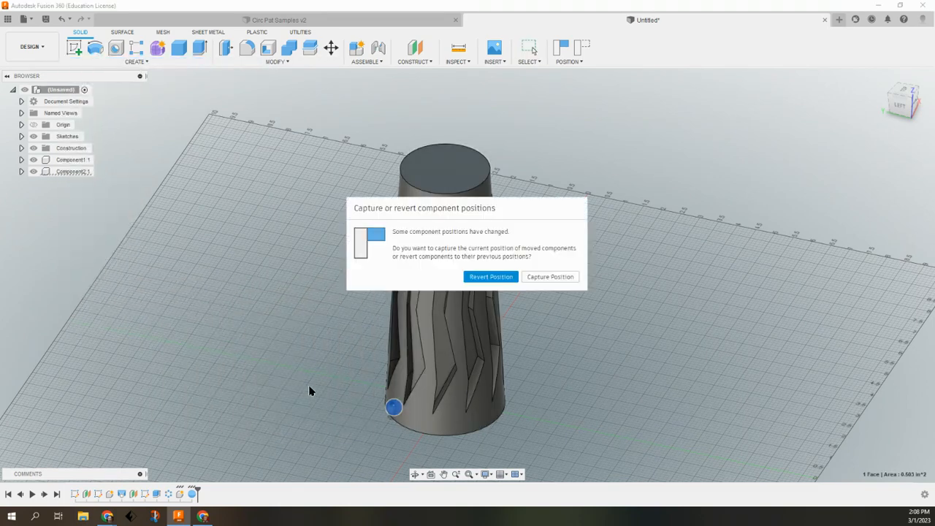
click(551, 277)
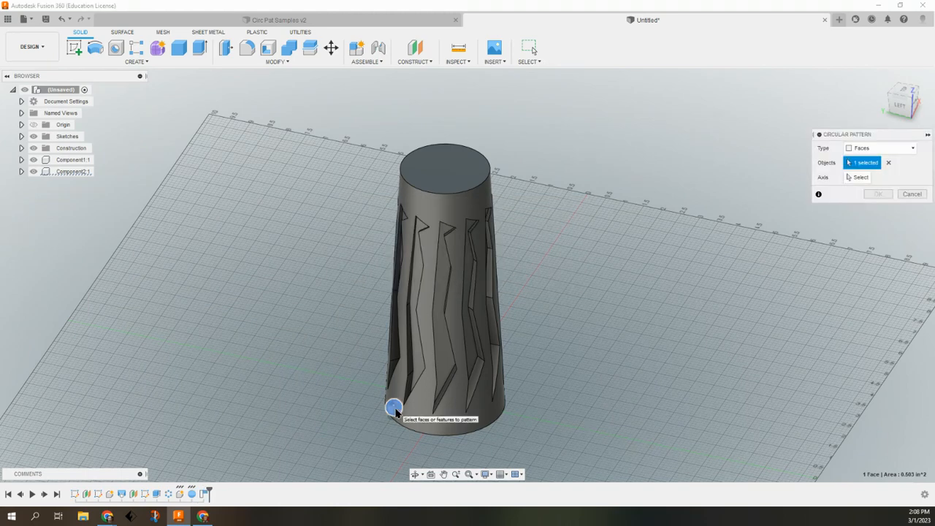
click(880, 149)
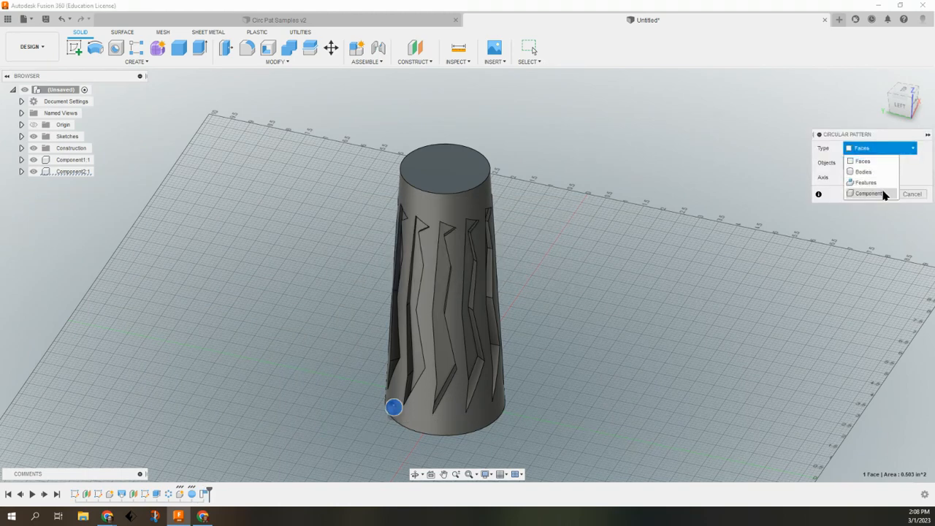
click(873, 191)
click(392, 409)
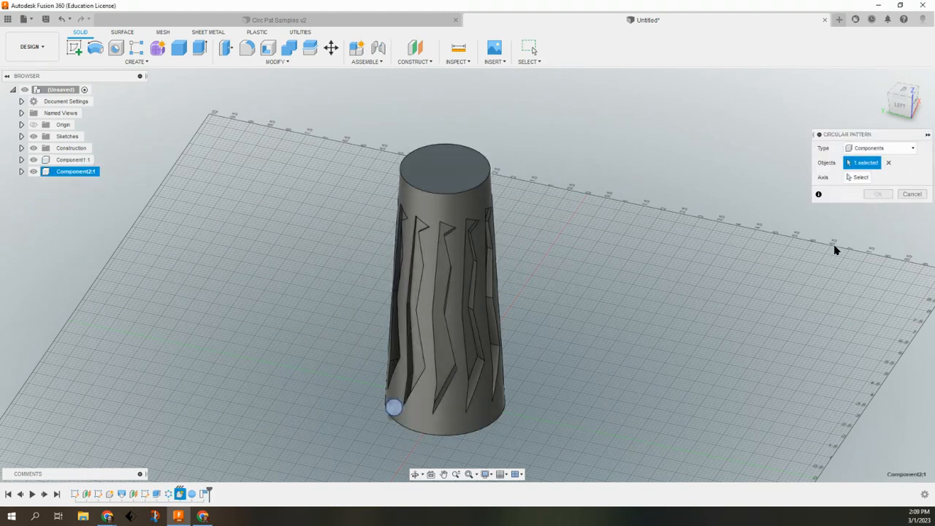
click(857, 178)
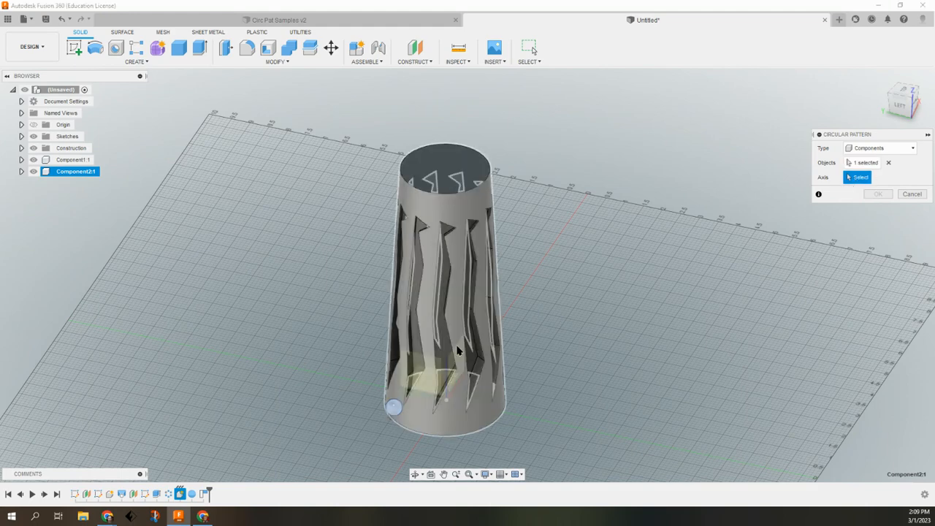
click(465, 436)
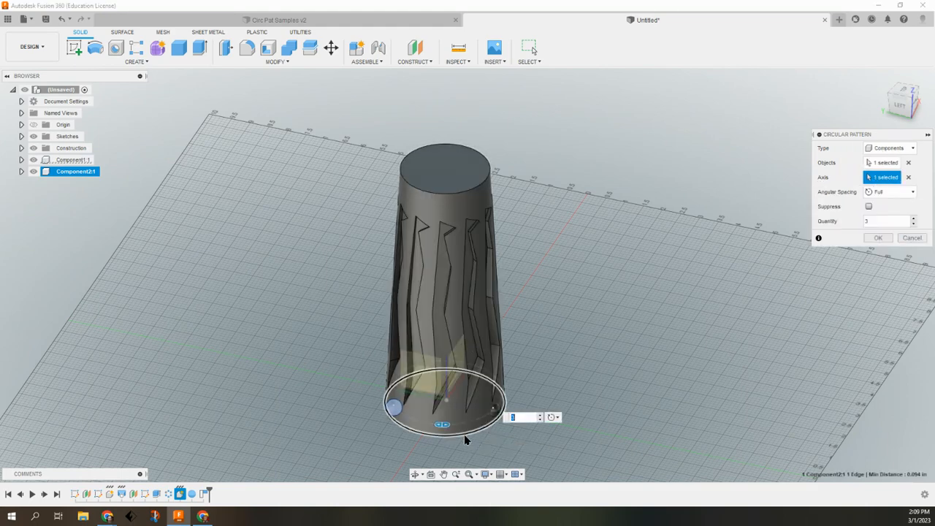
Set the sphere pattern's quantity to 11 and apply it around the cone's base
click(541, 415)
click(540, 414)
click(541, 414)
click(540, 414)
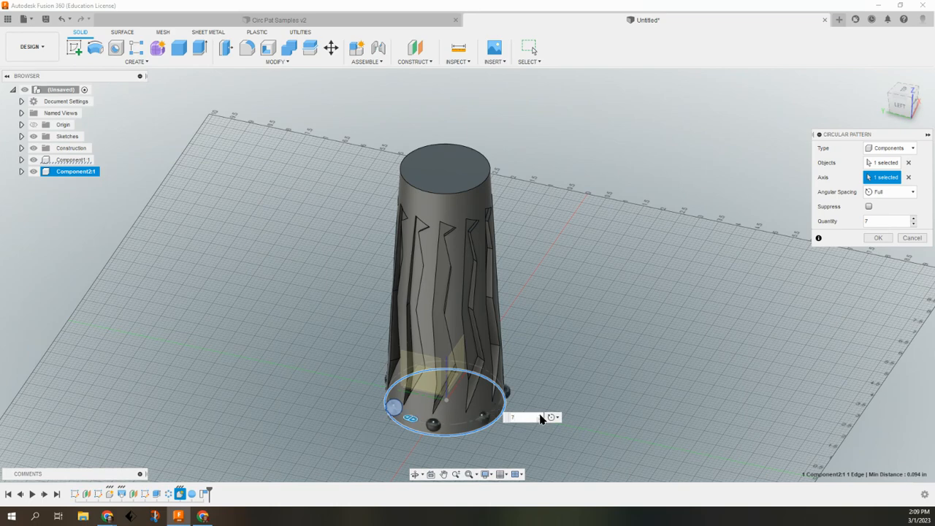
click(541, 414)
click(541, 415)
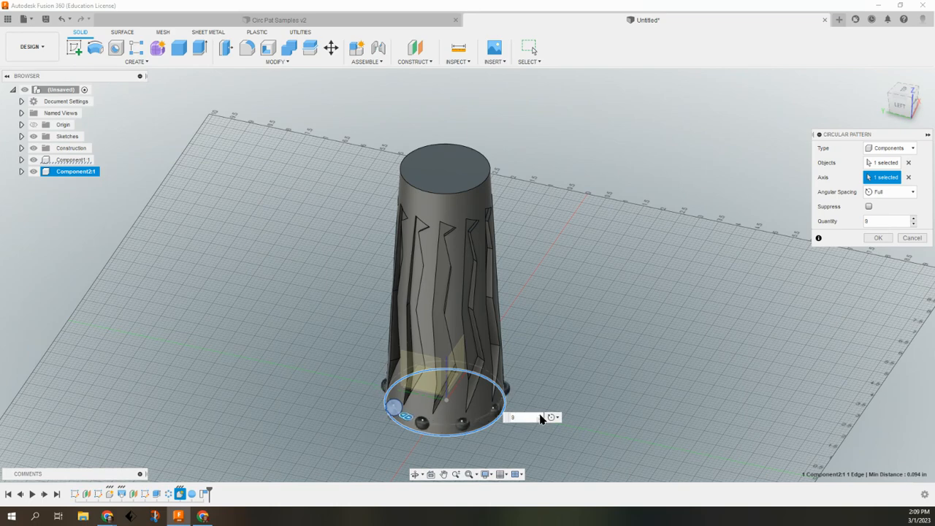
click(541, 415)
click(540, 415)
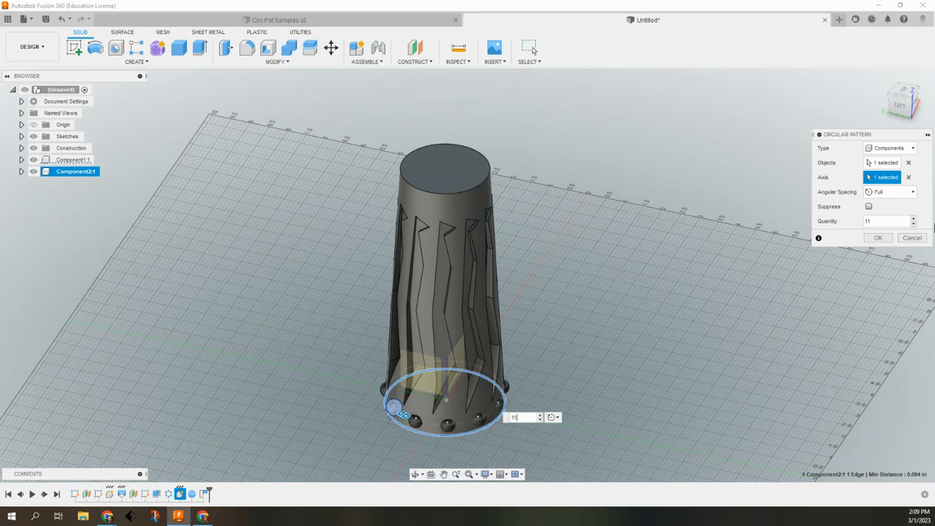
click(880, 241)
Shell the cone from its top face with a 0.1 in inside thickness
shift+middle_drag(660, 406, 510, 422)
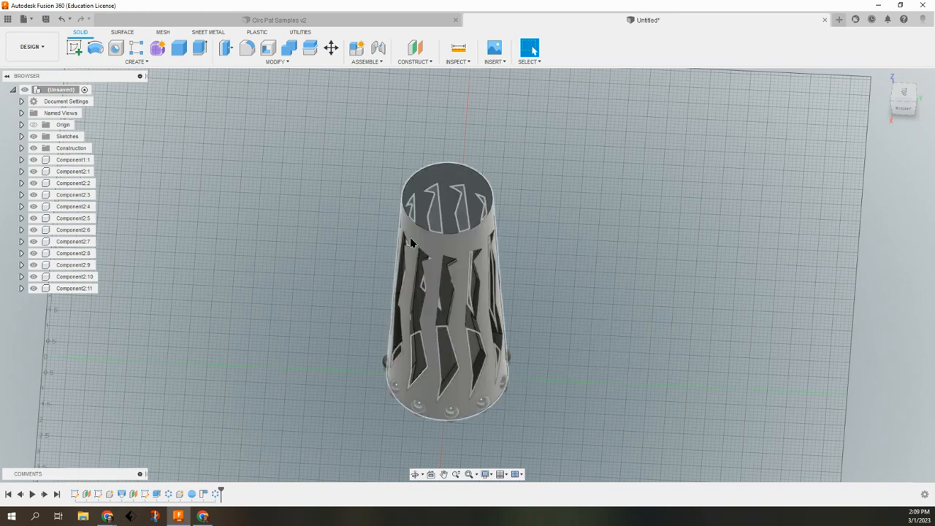
click(268, 49)
click(442, 184)
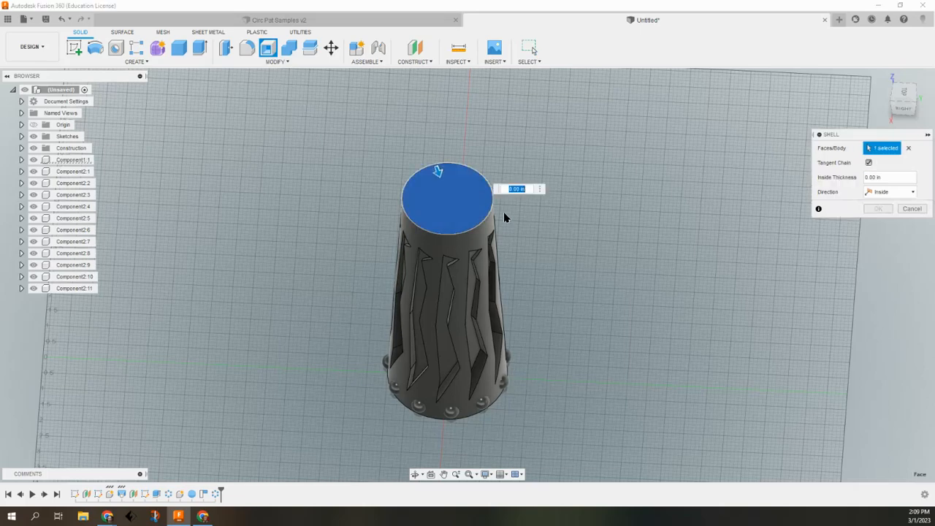
text(.)
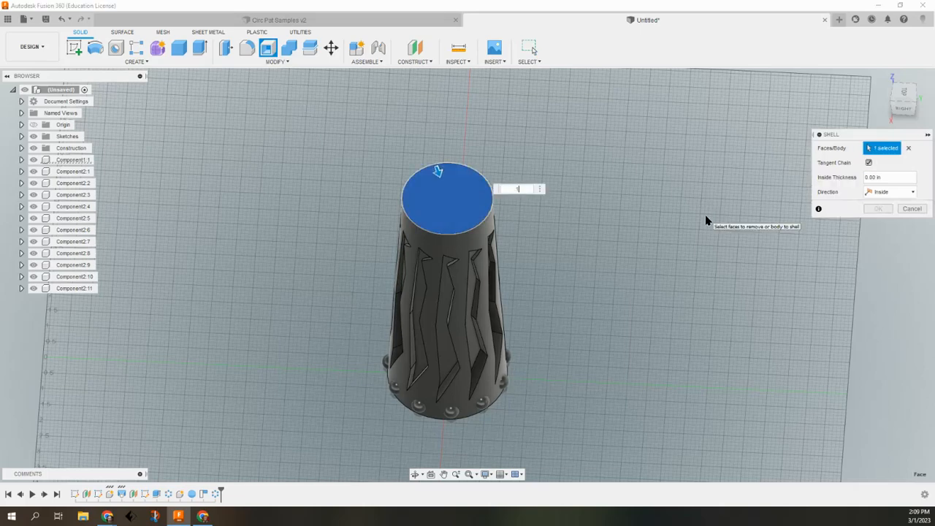
text(1)
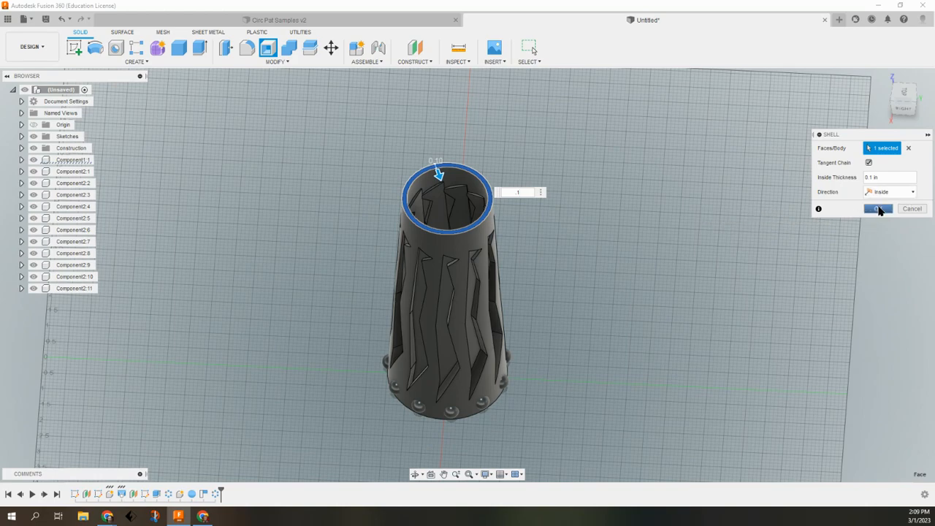
click(879, 210)
scroll(462, 236, down, 2)
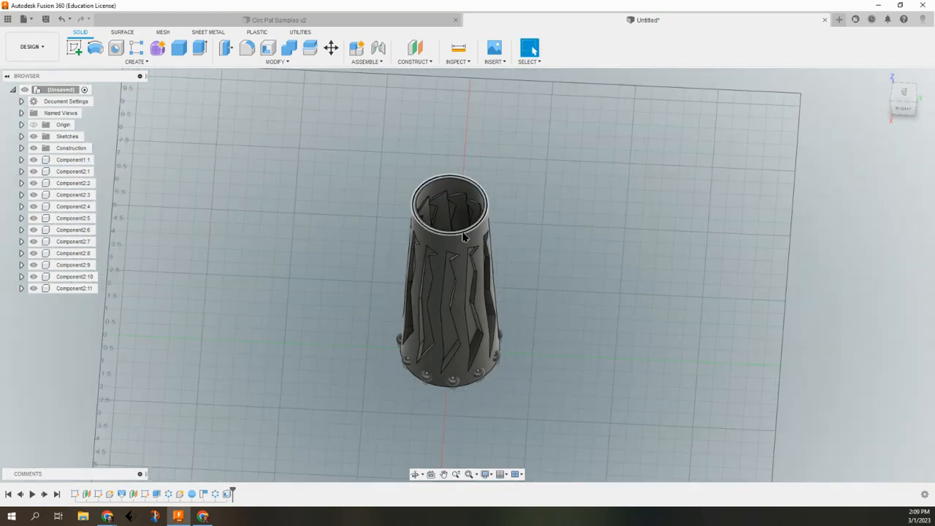
Fillet the inner and outer edges of the hollow cone's top rim with a 0.05 in radius
scroll(463, 233, up, 10)
shift+middle_drag(455, 187, 455, 256)
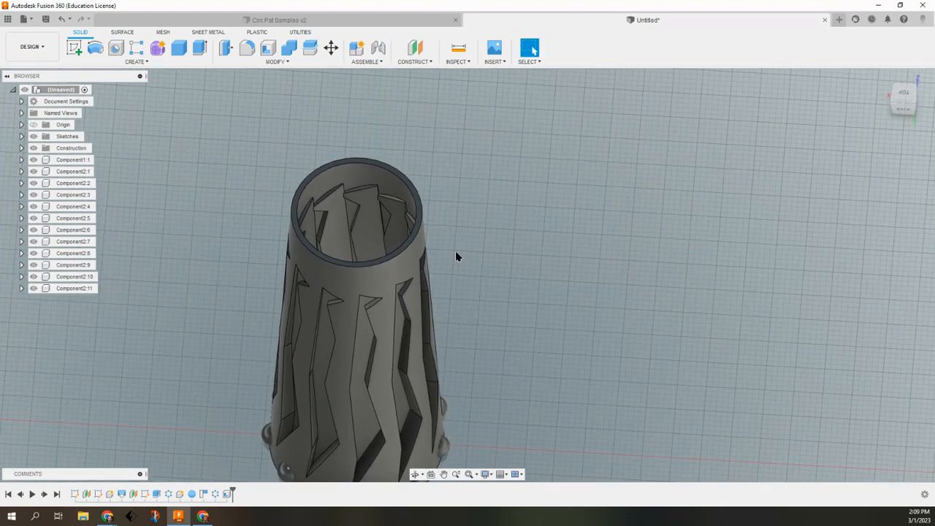
click(247, 47)
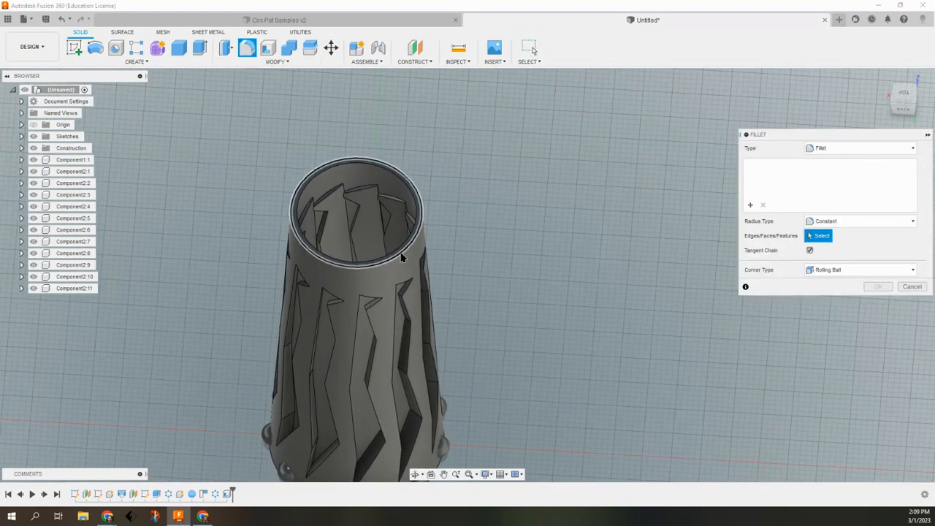
click(399, 254)
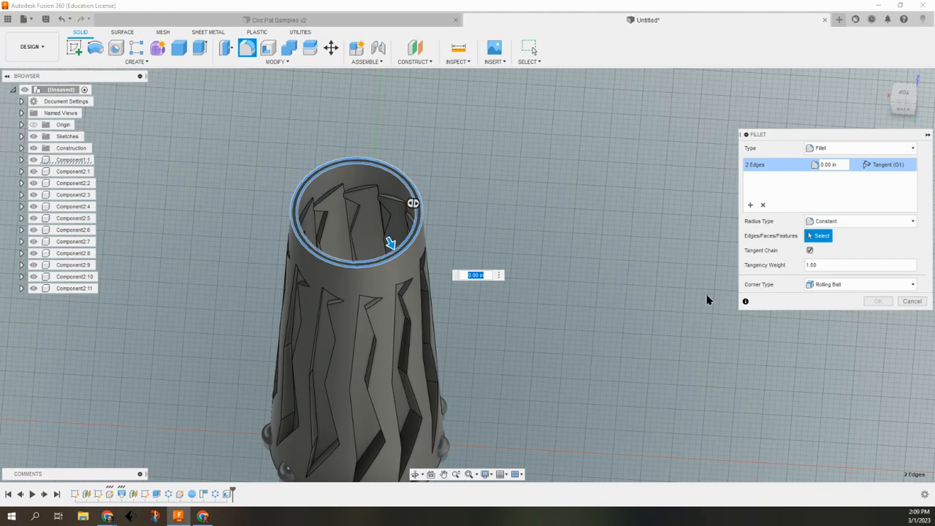
text(.05)
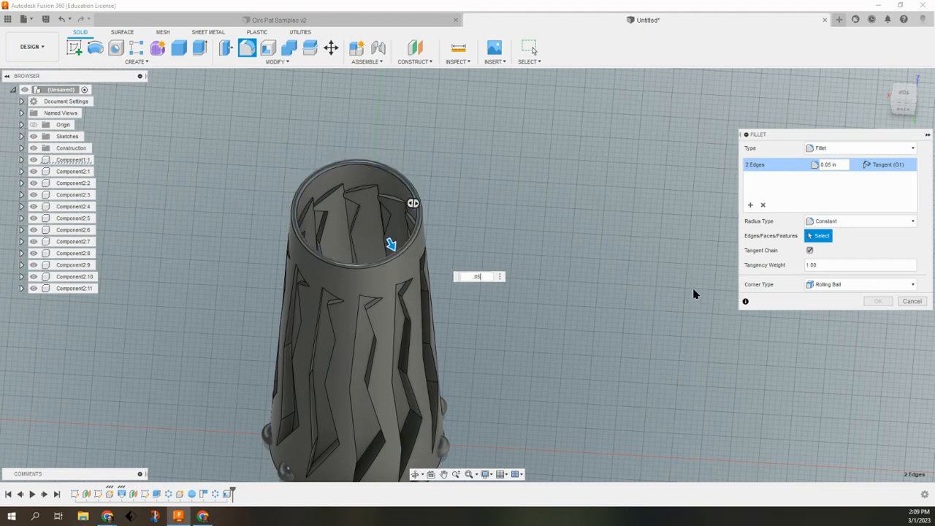
key(Return)
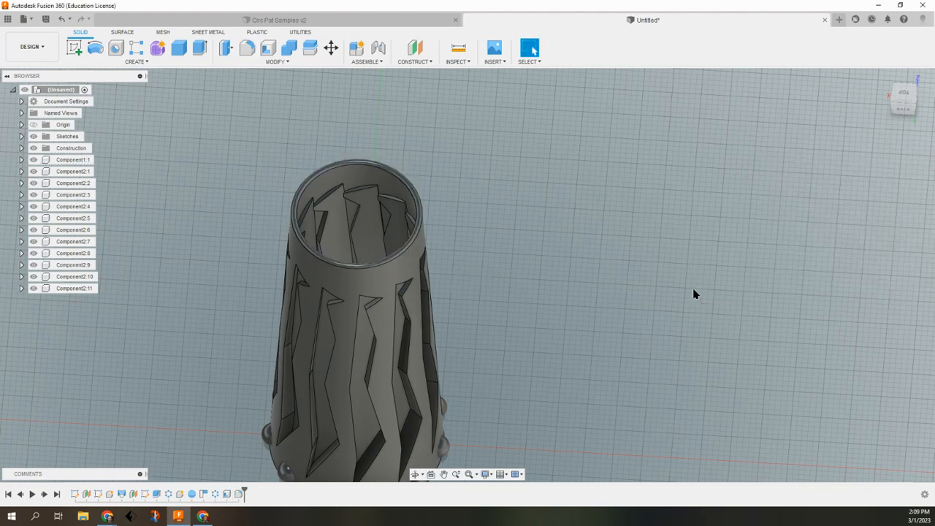
Fillet three connected edges along one side of a jagged cutout on the cone's outer wall
shift+middle_drag(509, 288, 443, 365)
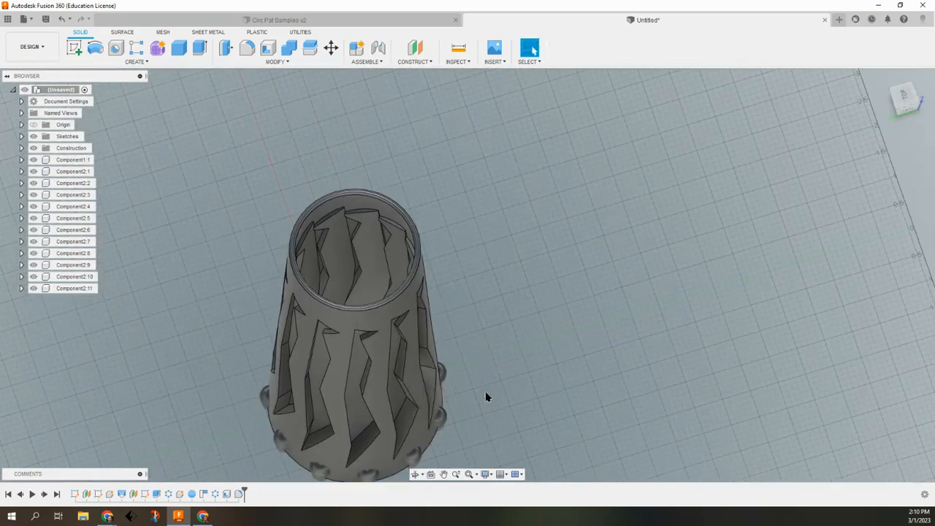
shift+middle_drag(486, 394, 506, 387)
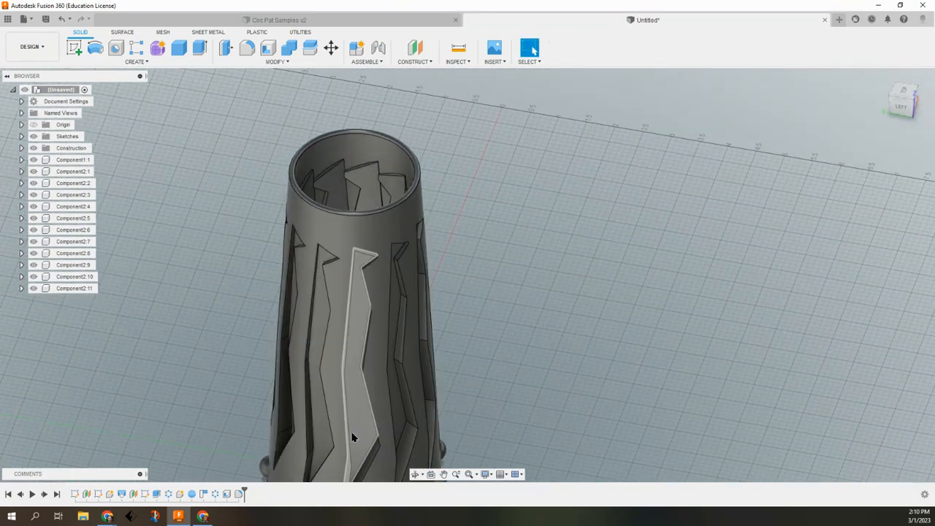
click(329, 427)
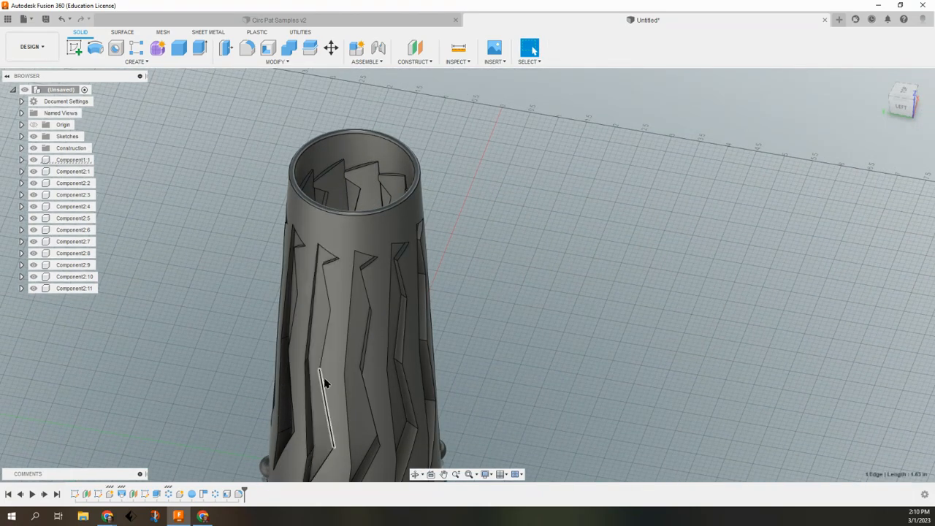
click(327, 342)
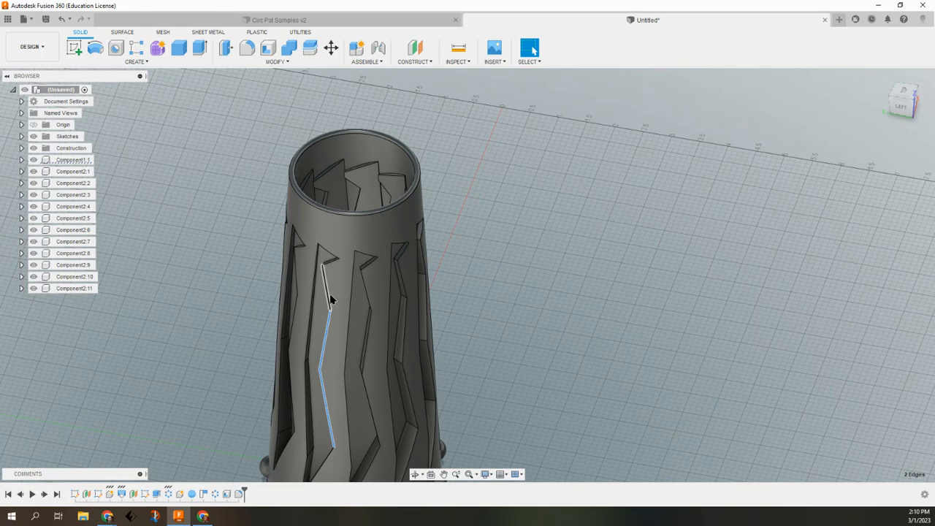
click(330, 299)
click(247, 47)
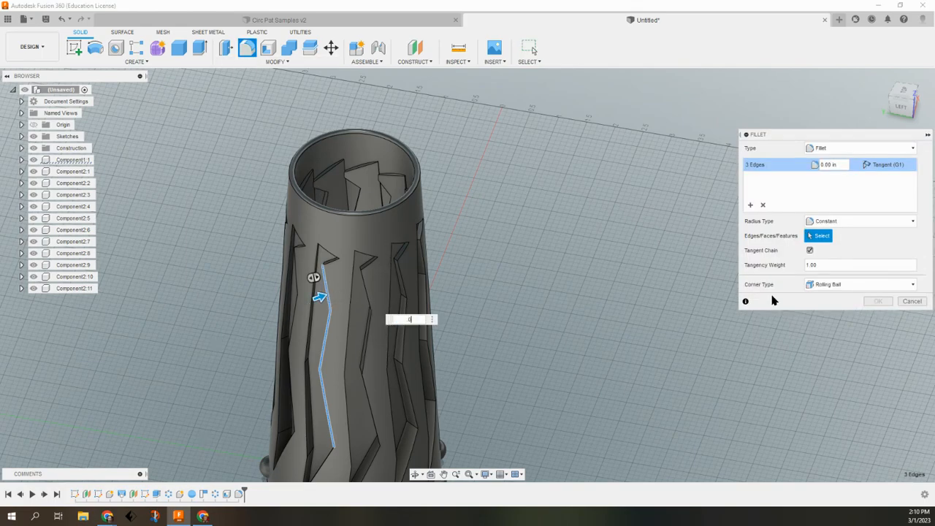
key(Return)
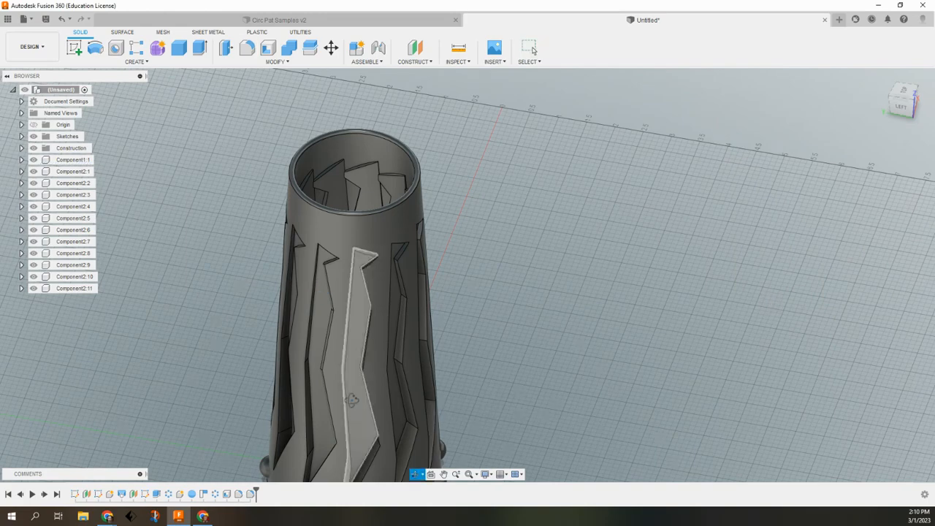
mouse_move(351, 398)
shift+middle_down()
mouse_move(388, 390)
mouse_move(363, 388)
mouse_move(352, 403)
shift+middle_up()
middle_drag(493, 432, 527, 335)
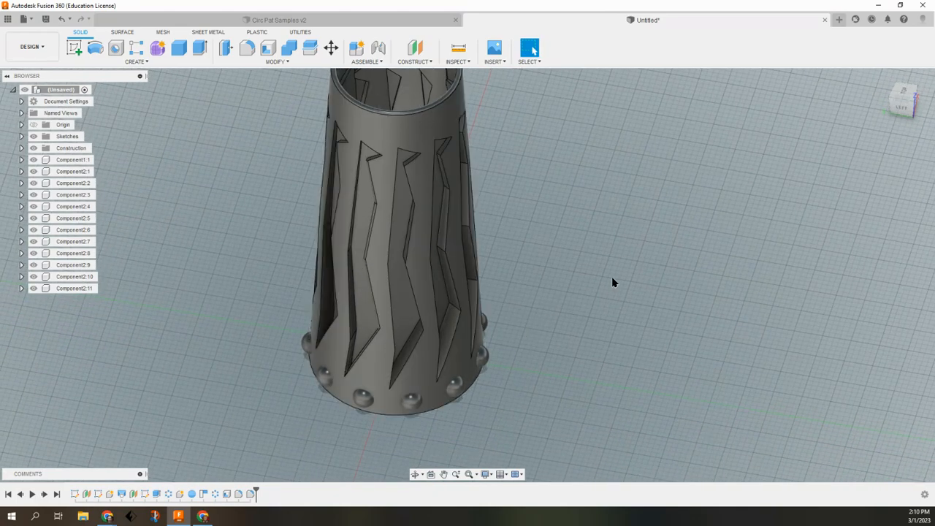
scroll(610, 276, down, 3)
middle_drag(624, 250, 549, 303)
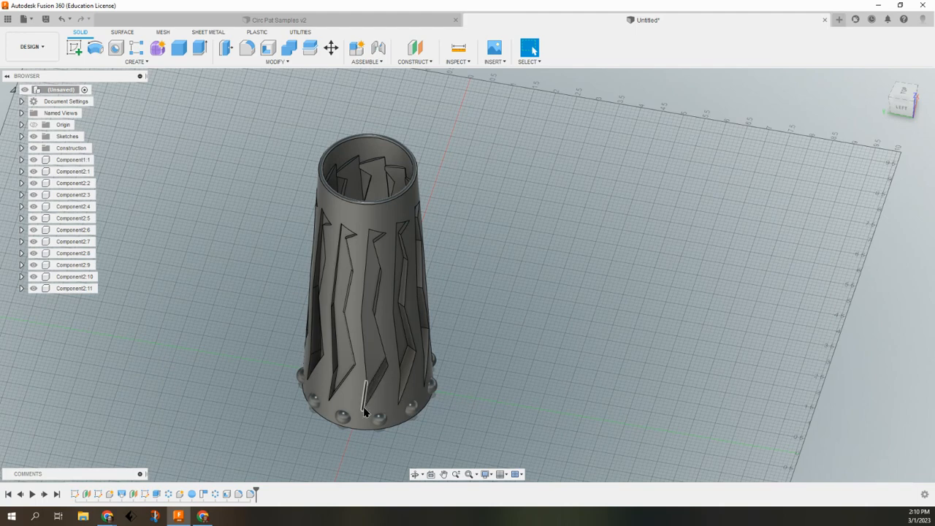
click(416, 62)
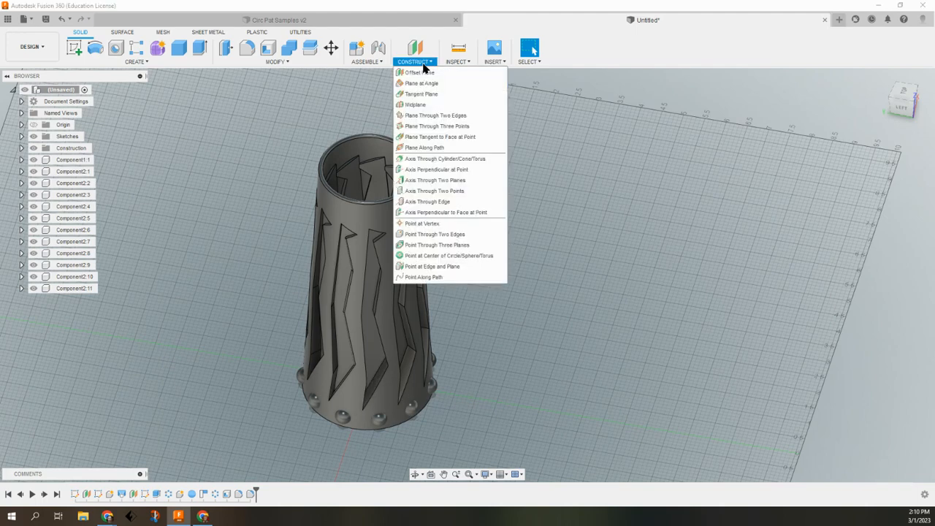
click(504, 391)
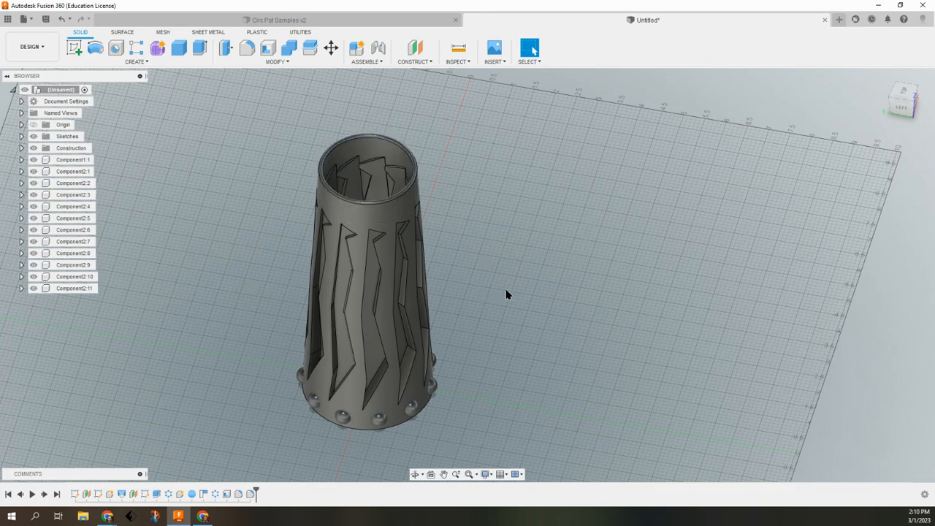
middle_drag(493, 304, 562, 336)
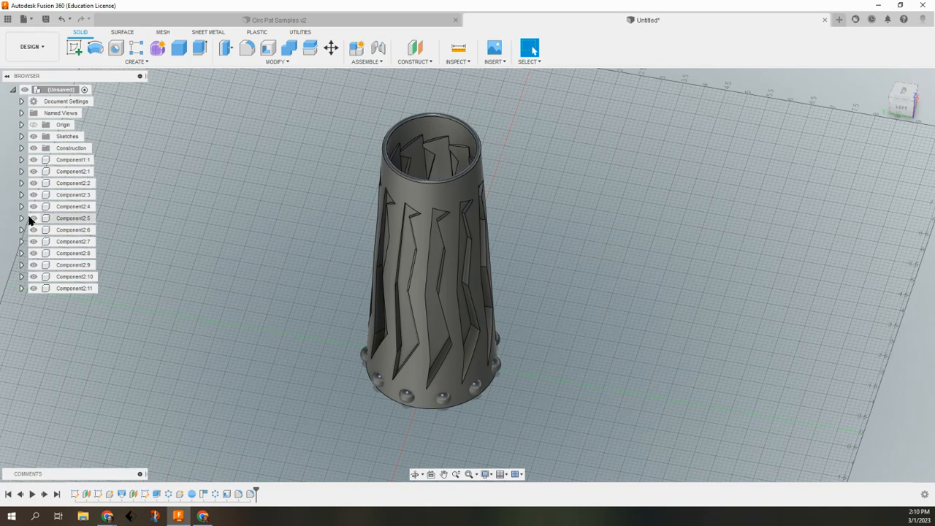
key(alt+Tab)
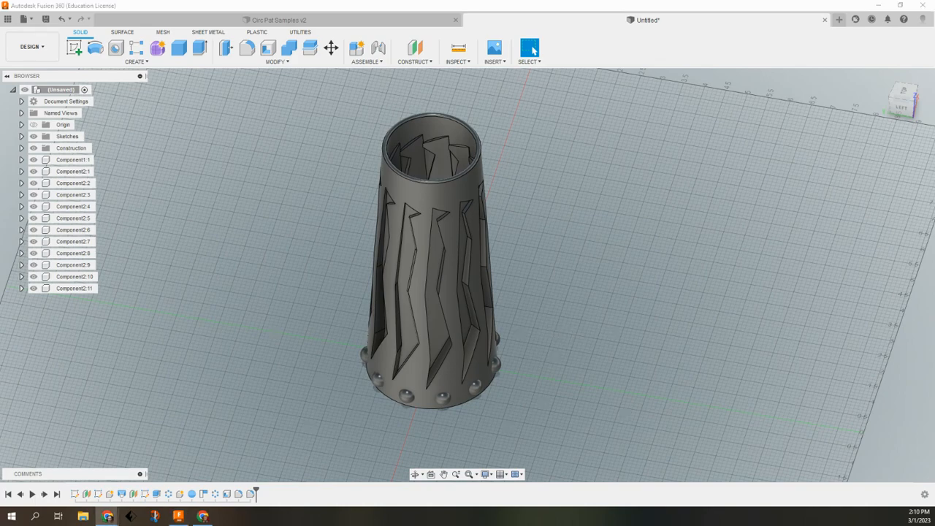